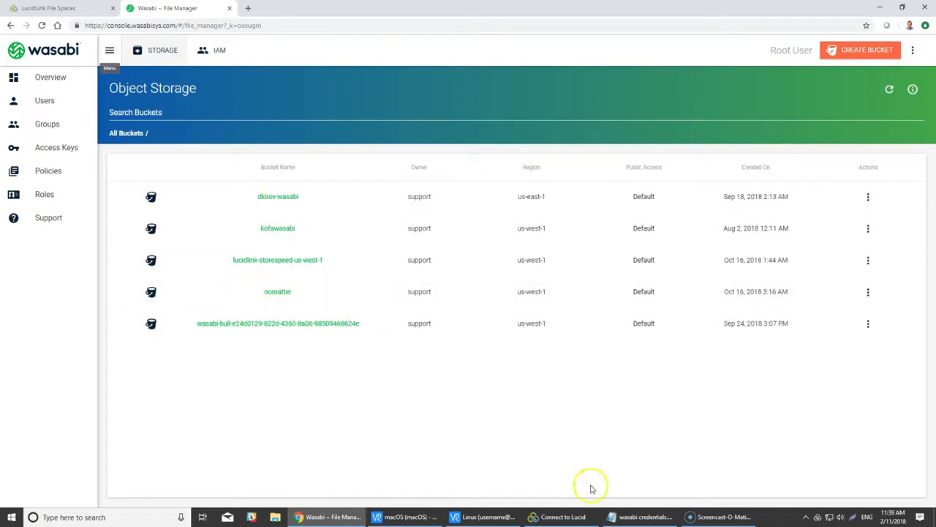
# - Review the access keys in Wasabi's identity and access management, then go back to the bucket list
pyautogui.click(207, 53)
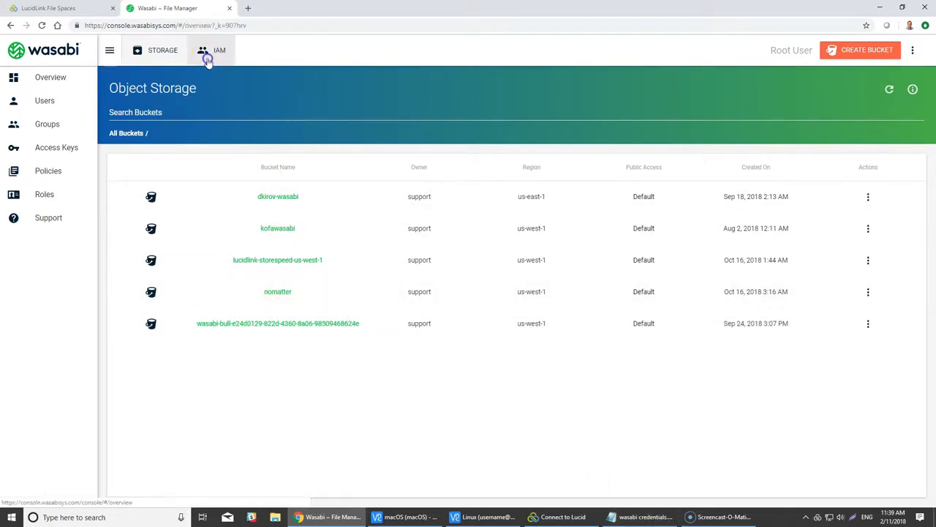
pyautogui.click(66, 154)
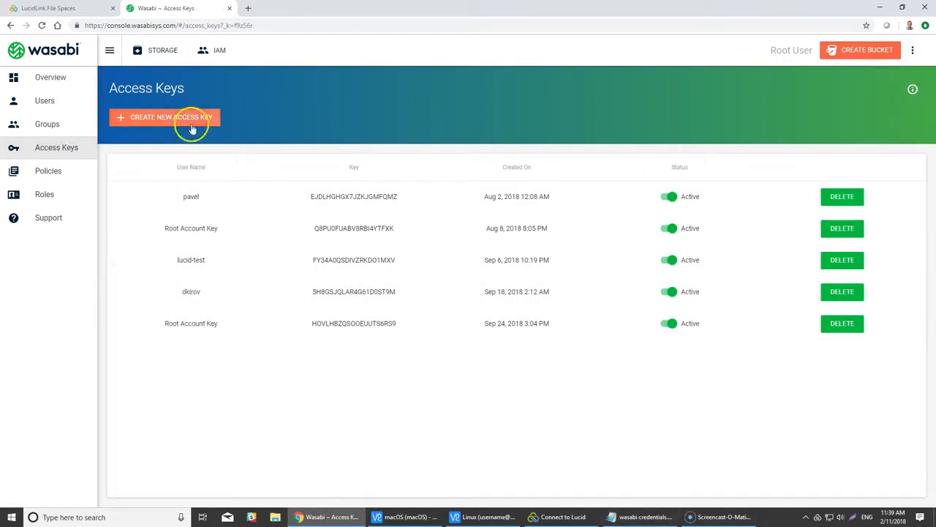
pyautogui.click(150, 50)
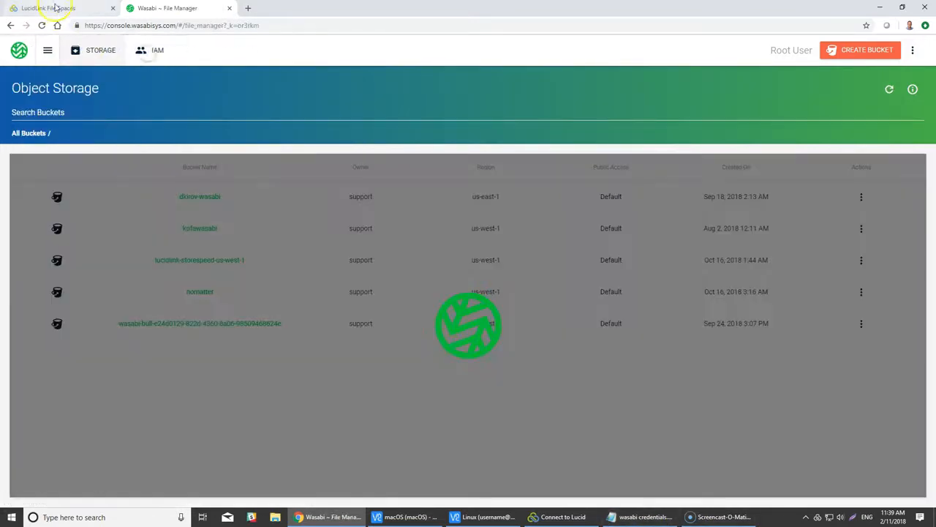
# - Start a new LucidLink file space named wasabi
pyautogui.click(47, 8)
pyautogui.click(258, 363)
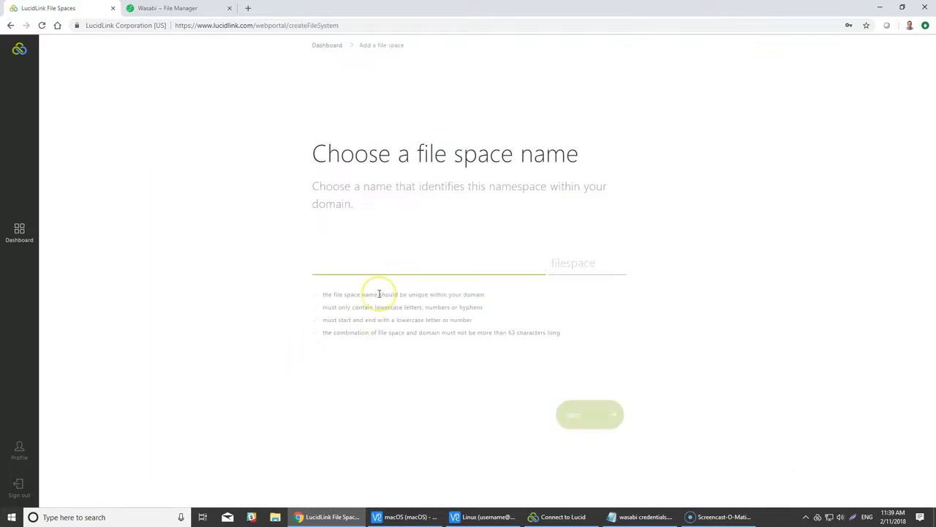
pyautogui.write('wasabi')
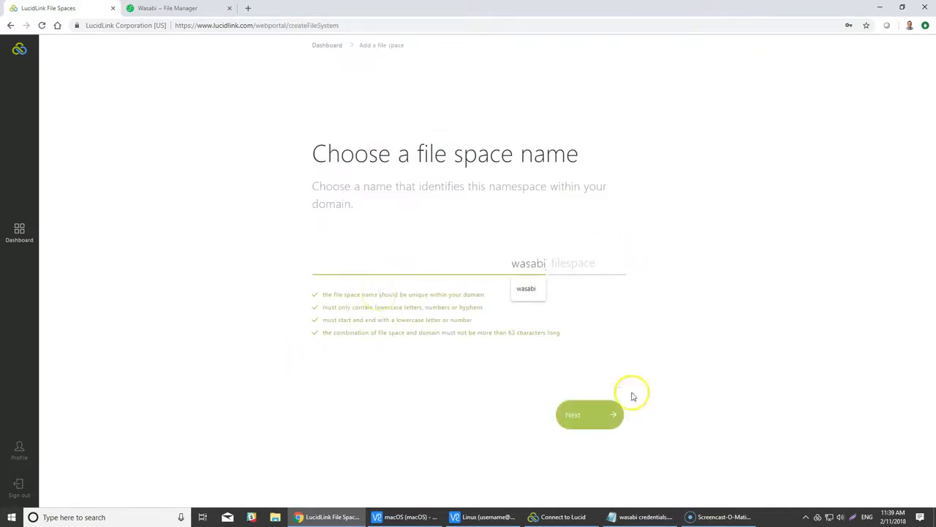
pyautogui.click(578, 414)
# - Place it on your own Wasabi Cloud storage in Ashburn, VA and create the file space
pyautogui.click(560, 438)
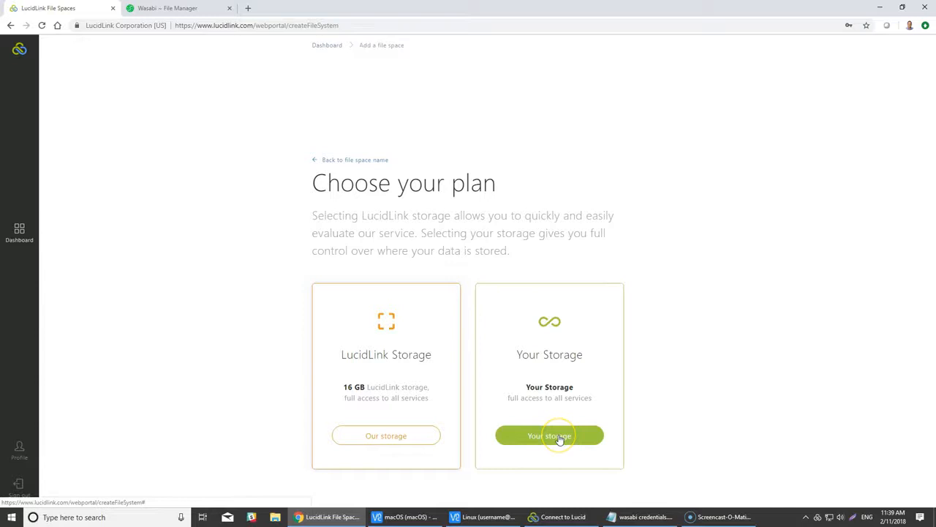
pyautogui.scroll(-2, 767, 432)
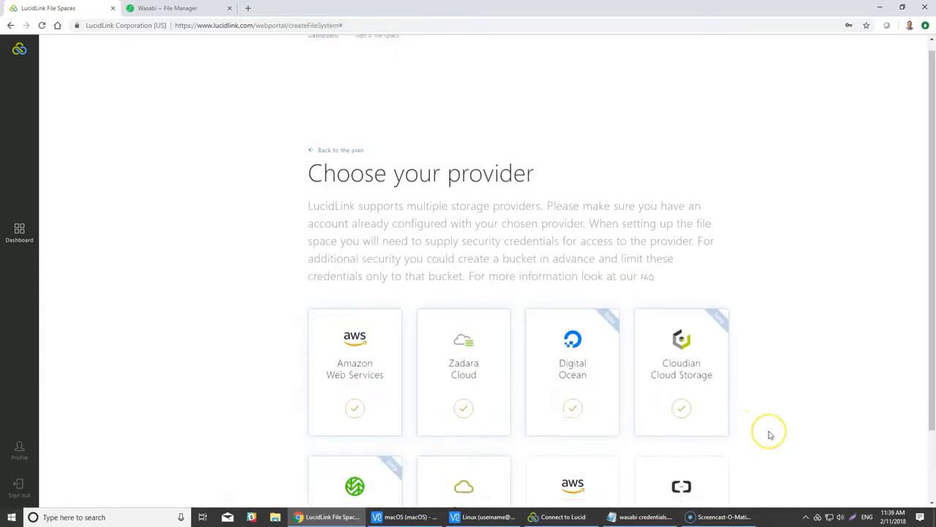
pyautogui.click(375, 440)
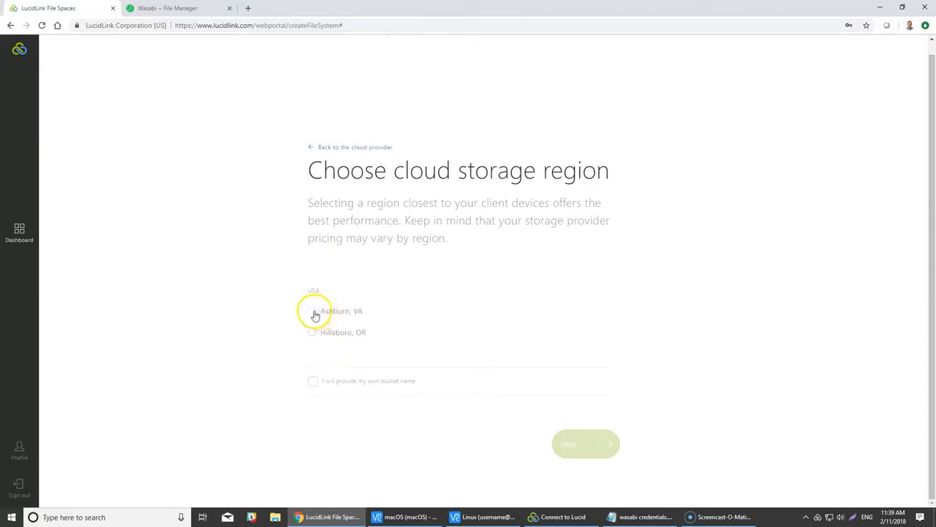
pyautogui.click(312, 311)
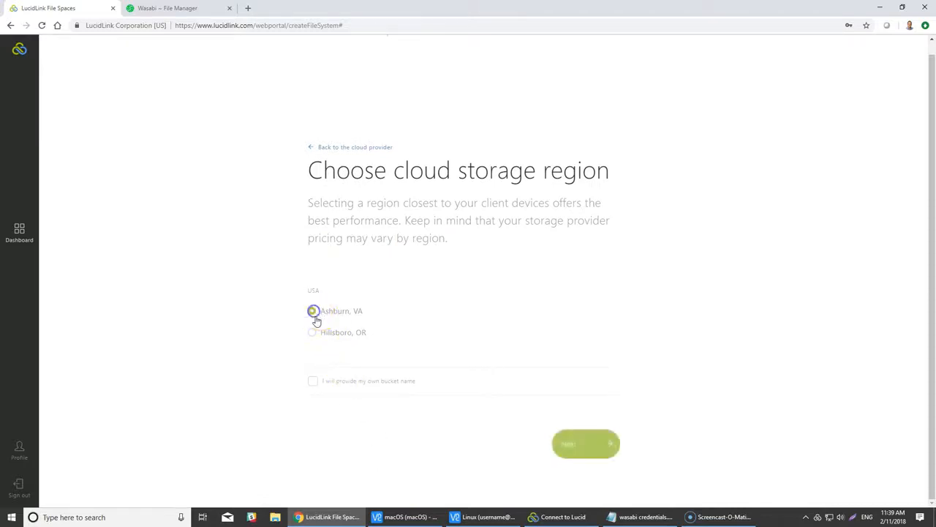
pyautogui.click(588, 453)
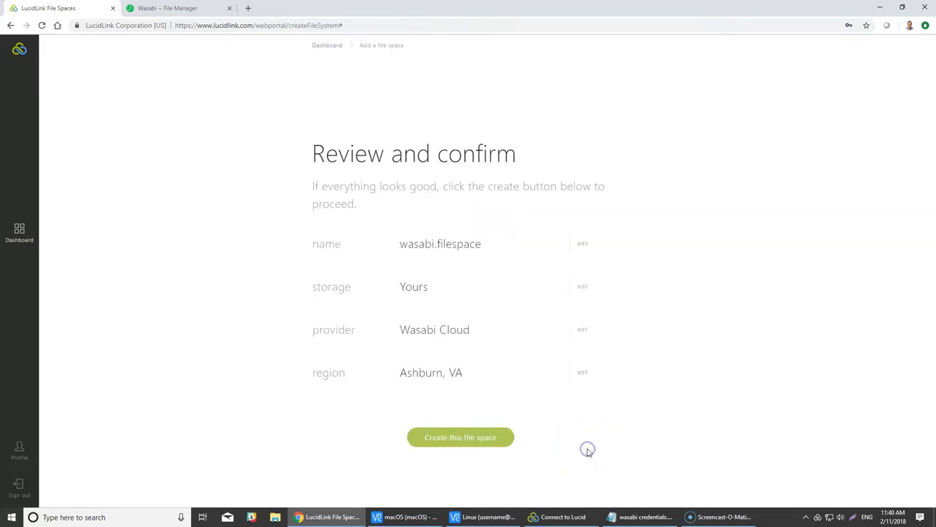
pyautogui.click(463, 441)
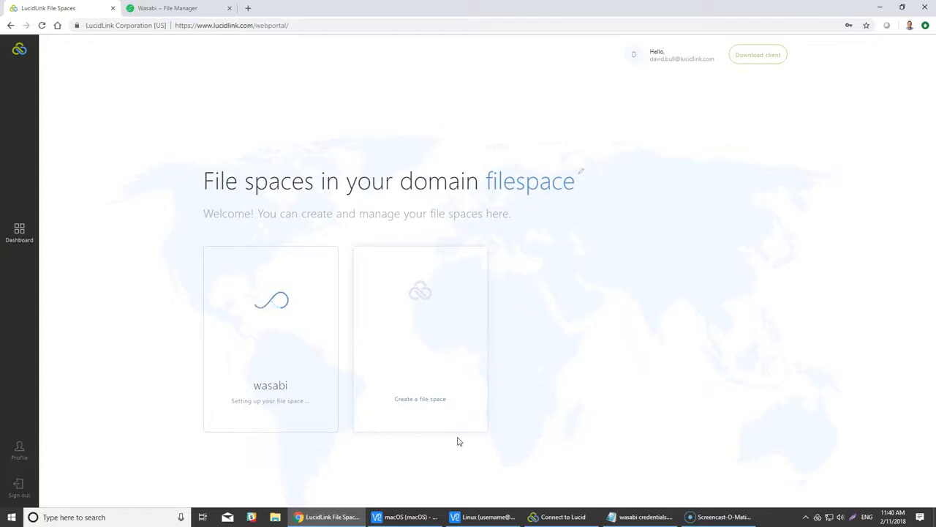
pyautogui.click(452, 441)
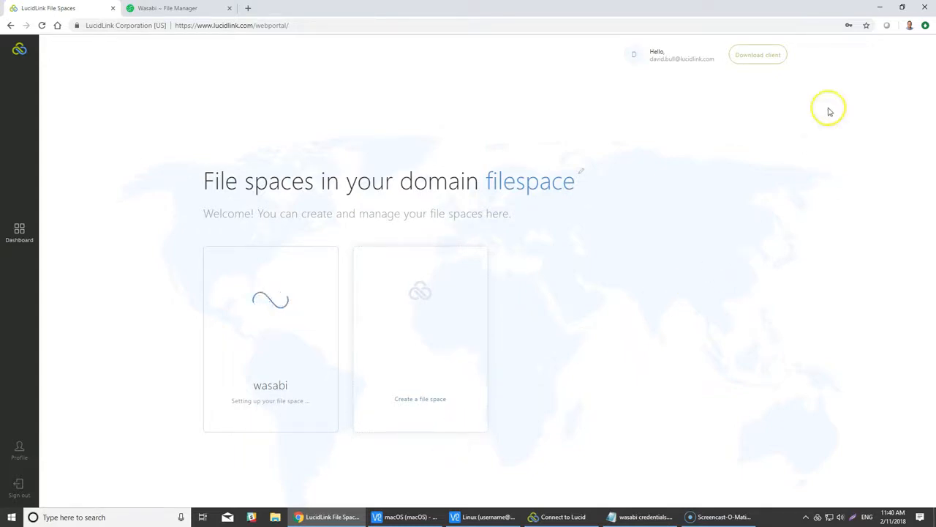
pyautogui.click(880, 8)
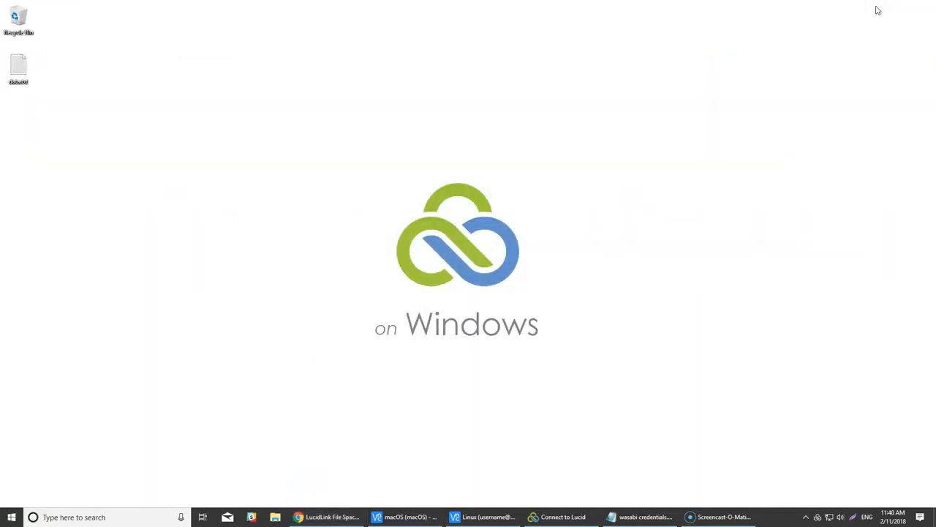
pyautogui.click(848, 42)
pyautogui.click(422, 516)
pyautogui.click(463, 516)
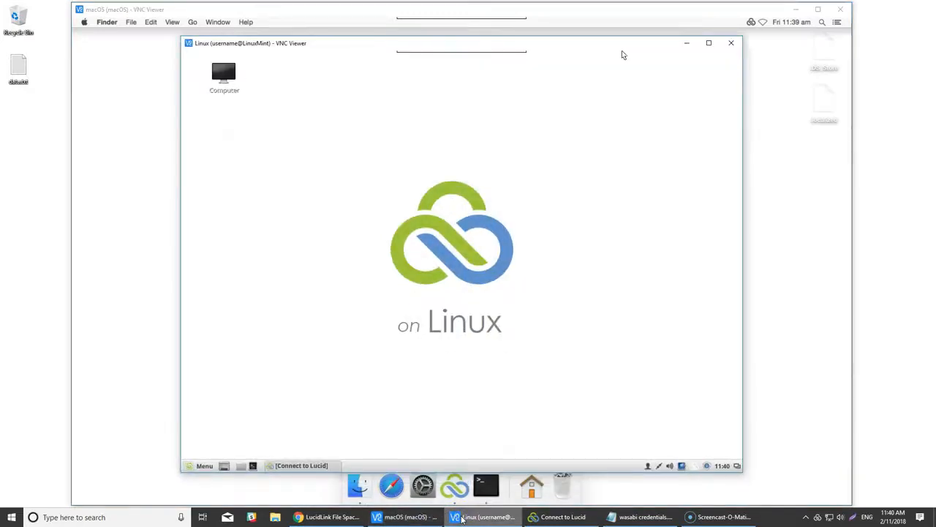
pyautogui.click(18, 67)
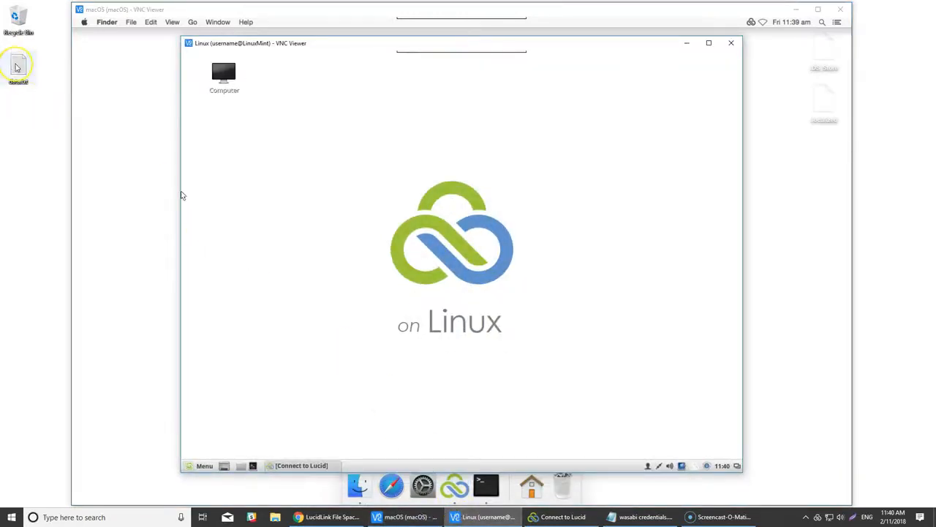
pyautogui.doubleClick(18, 66)
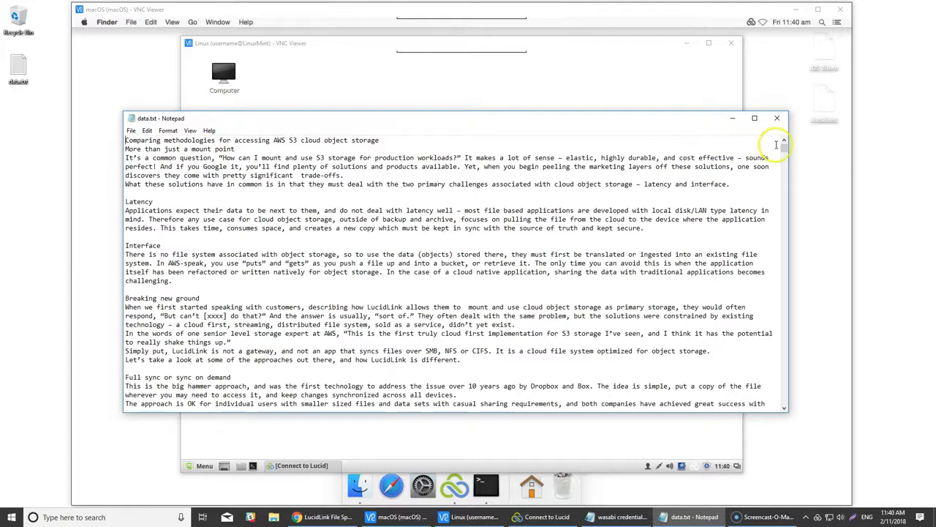
pyautogui.moveTo(782, 146); pyautogui.dragTo(782, 282)
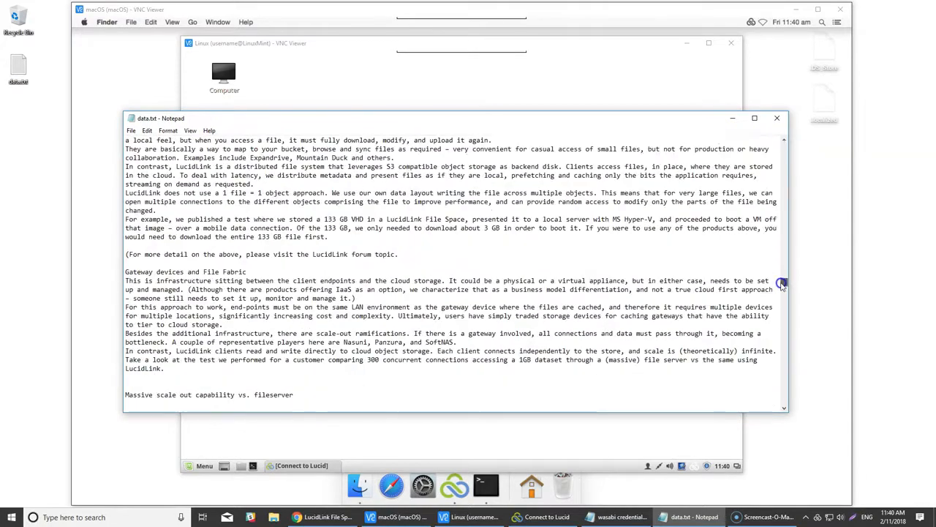
pyautogui.click(780, 119)
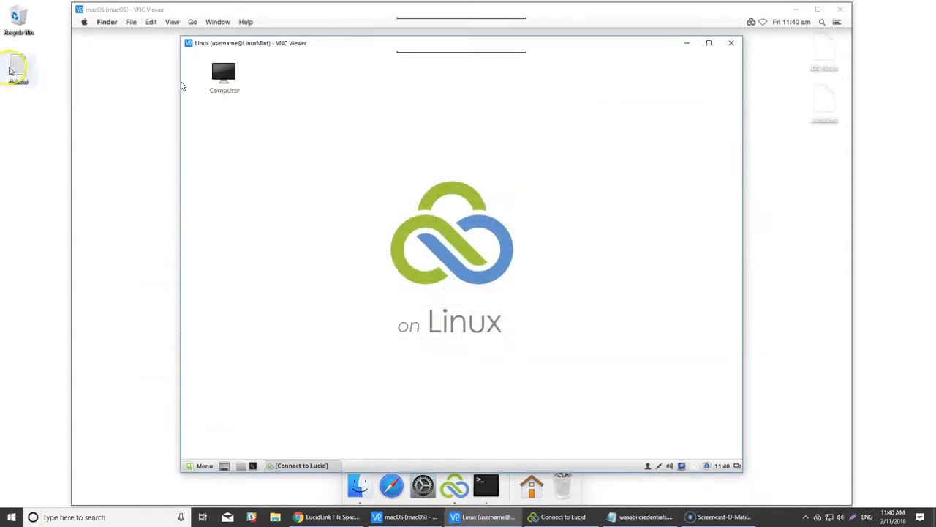
pyautogui.rightClick(18, 67)
pyautogui.click(66, 239)
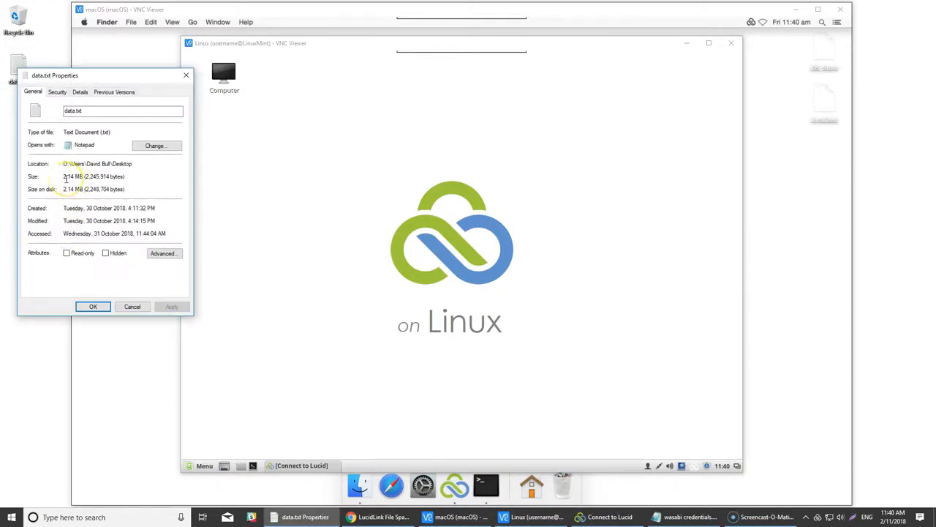
pyautogui.click(141, 307)
pyautogui.click(140, 307)
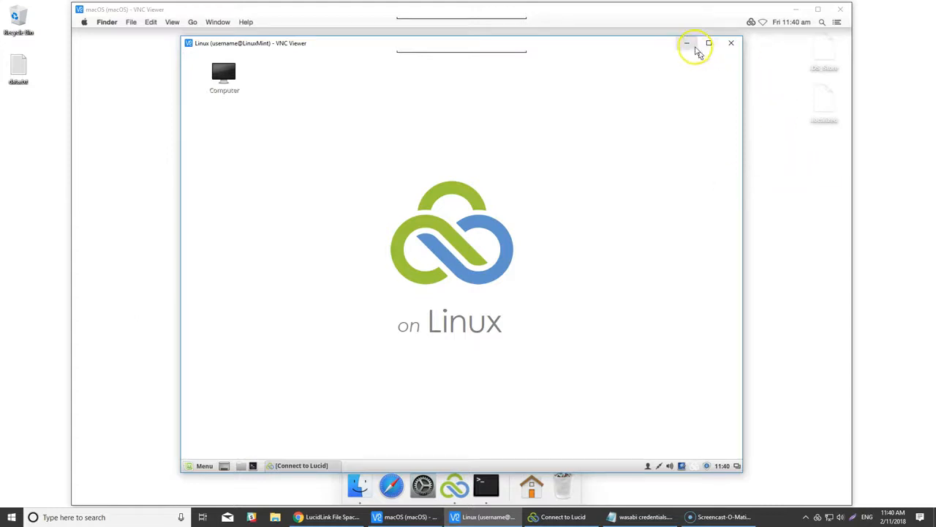
pyautogui.click(688, 43)
pyautogui.click(798, 10)
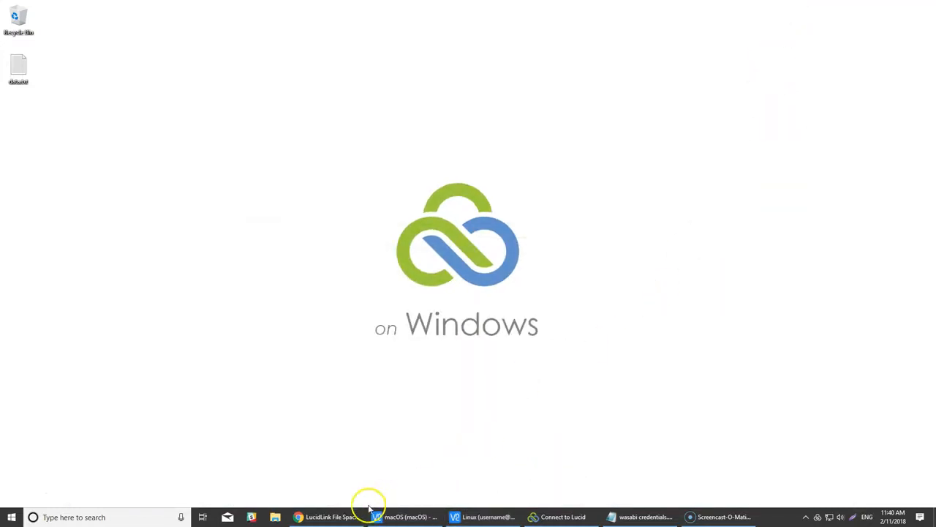
pyautogui.click(347, 516)
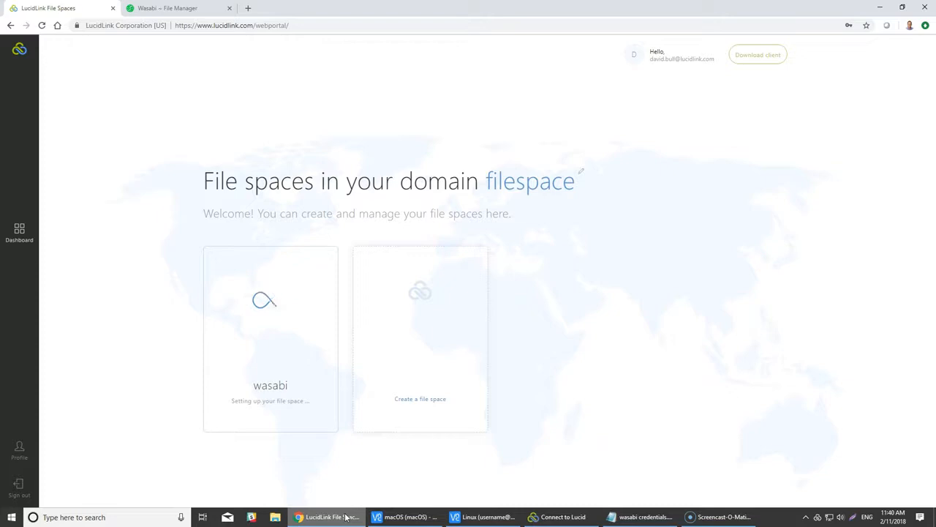
# - Initialize the wasabi file space card and continue to the wasabi.filespace cloud-credentials prompt
pyautogui.click(304, 469)
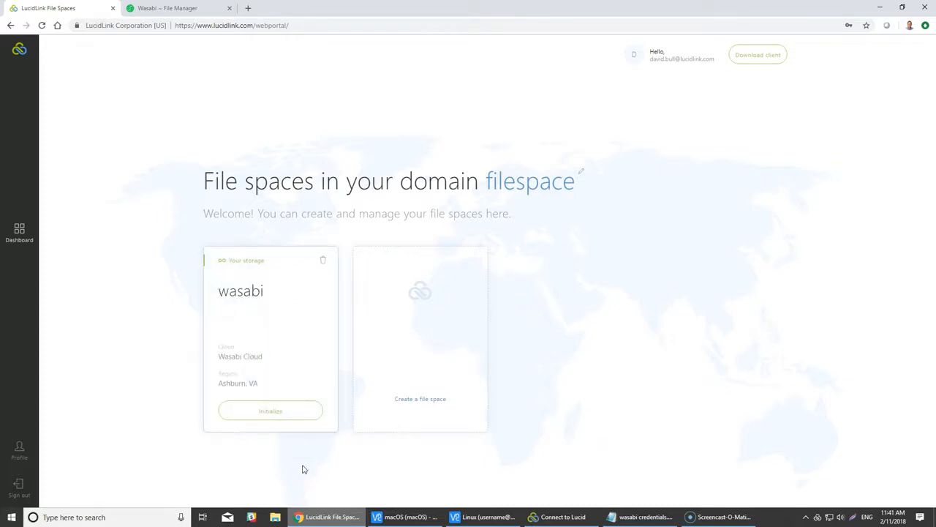
pyautogui.click(293, 421)
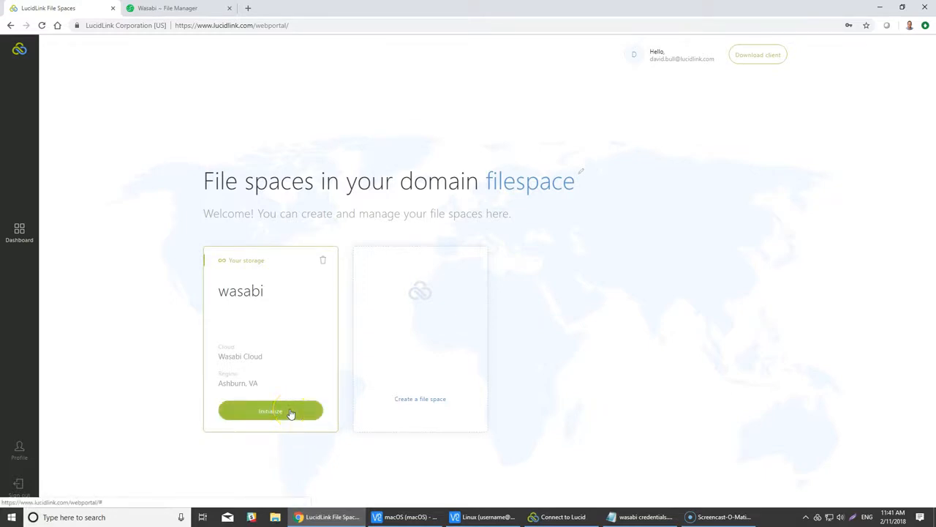
pyautogui.click(290, 411)
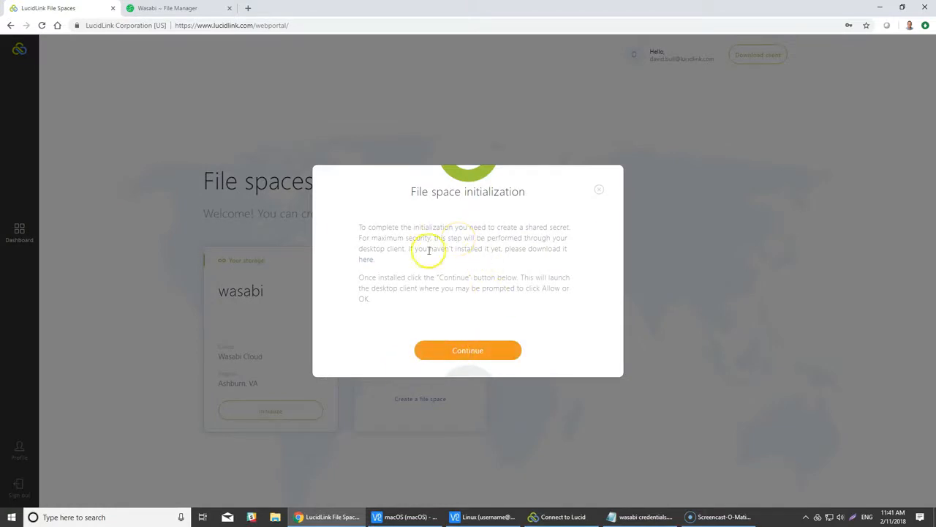
pyautogui.click(498, 351)
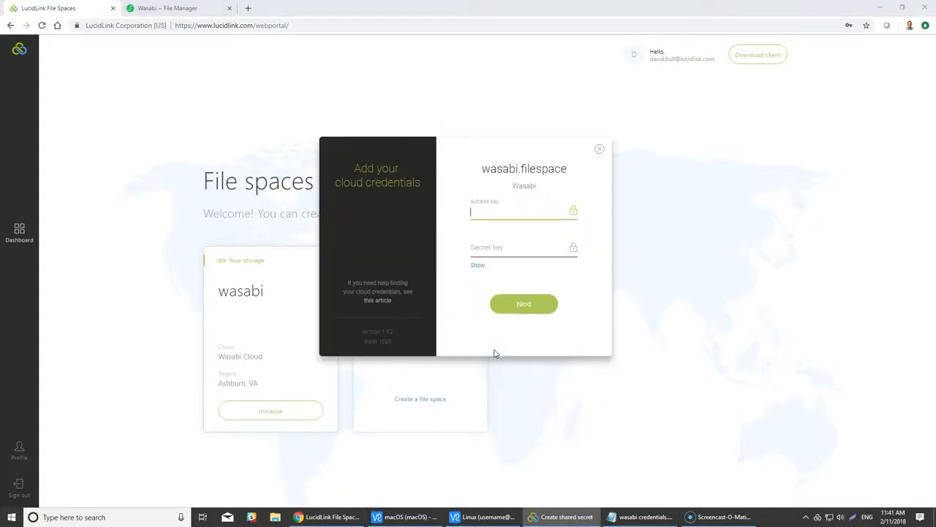
# - Paste the Wasabi access key and secret key from the credentials CSV into the form and submit
pyautogui.click(637, 518)
pyautogui.moveTo(288, 141); pyautogui.dragTo(370, 139)
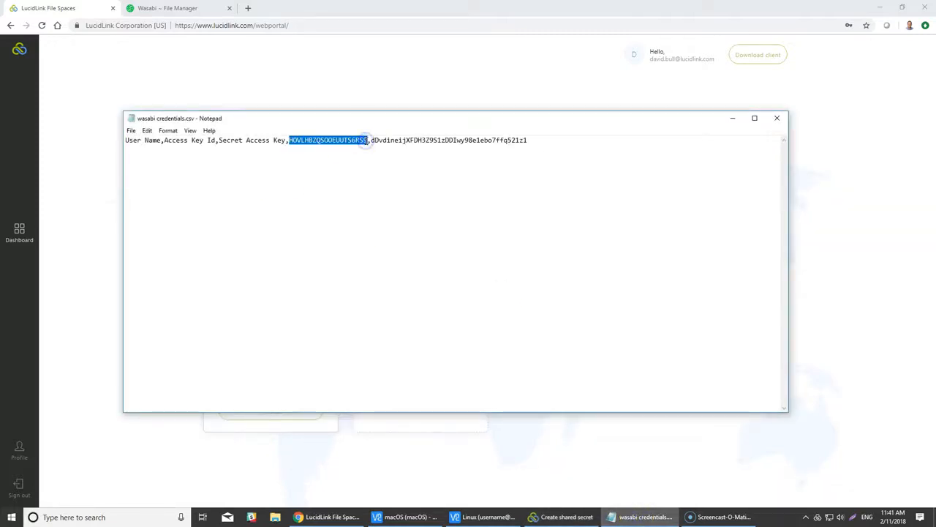
pyautogui.click(408, 11)
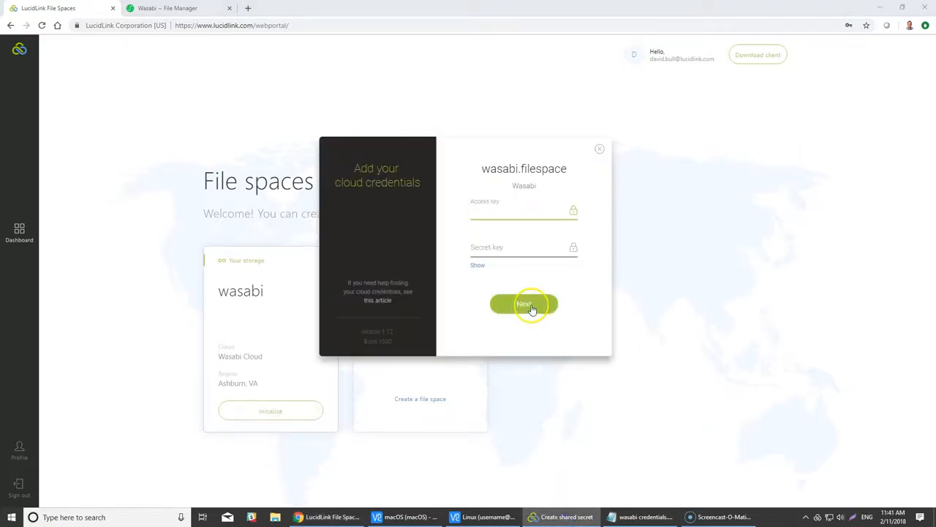
pyautogui.hotkey('ctrl', 'v')
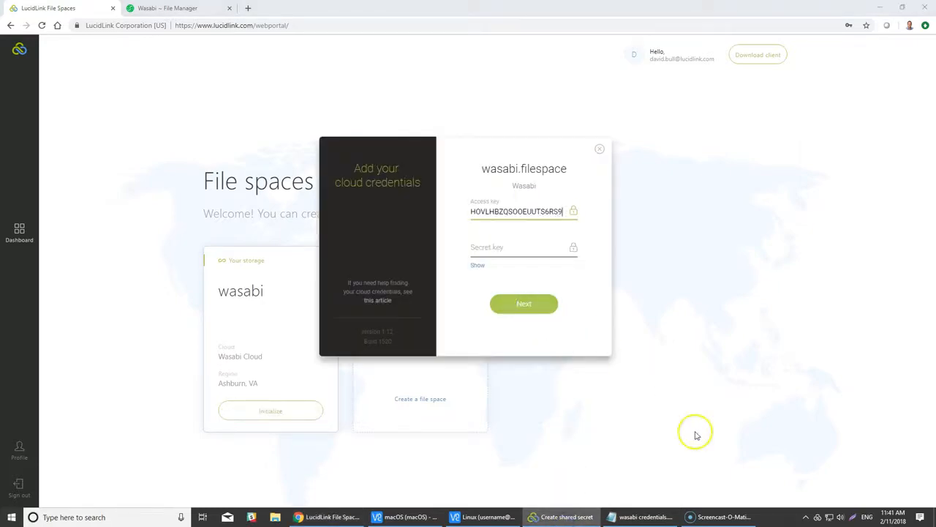
pyautogui.click(644, 516)
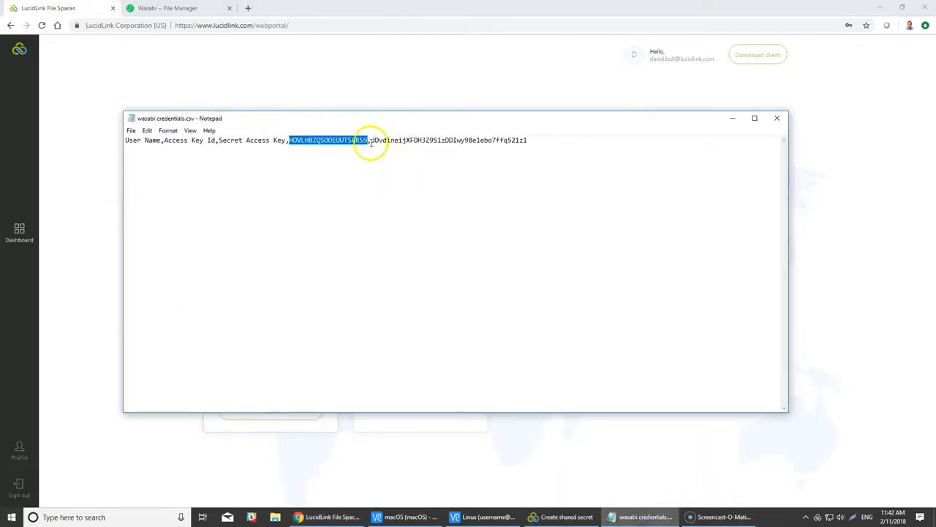
pyautogui.moveTo(371, 141); pyautogui.dragTo(528, 140)
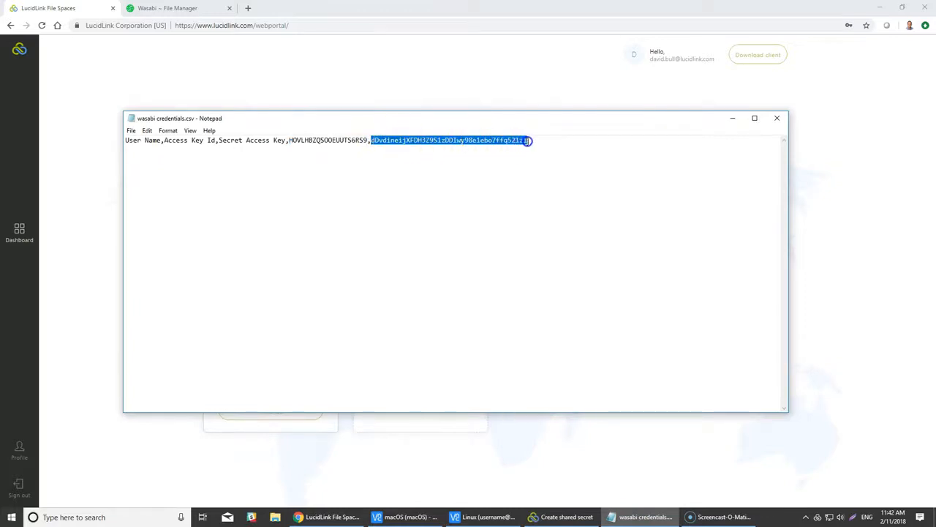
pyautogui.click(778, 118)
pyautogui.click(517, 253)
pyautogui.hotkey('ctrl', 'v')
pyautogui.click(522, 306)
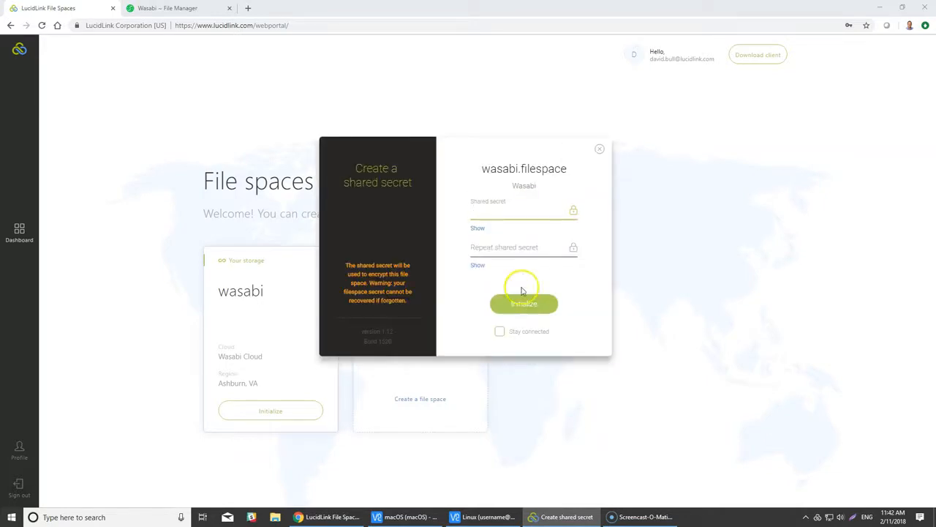
# - Enter the shared secret twice, initialize wasabi.filespace, and open its mounted folder
pyautogui.click(477, 227)
pyautogui.click(513, 212)
pyautogui.write('12345')
pyautogui.click(513, 247)
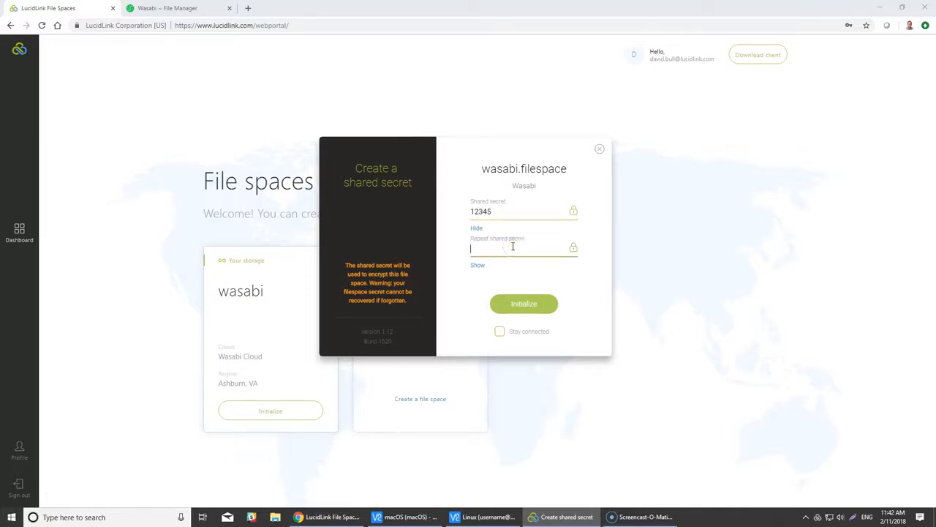
pyautogui.click(531, 302)
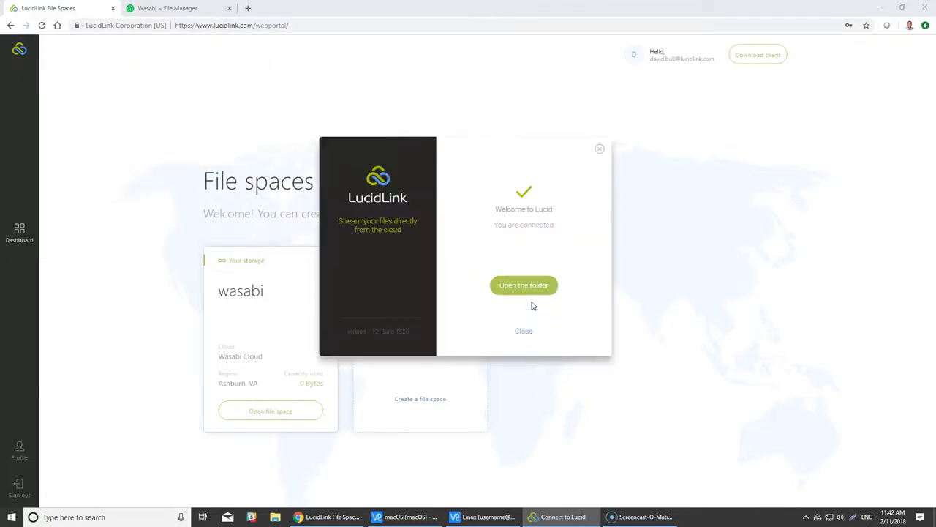
pyautogui.click(531, 286)
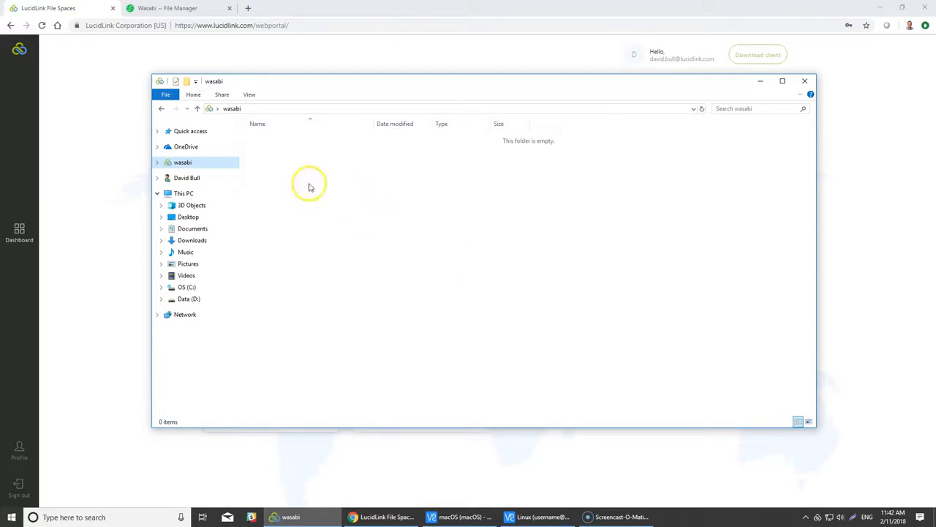
# - Create a folder named Windows in the wasabi filespace and minimize the browser to reveal the desktop
pyautogui.rightClick(286, 168)
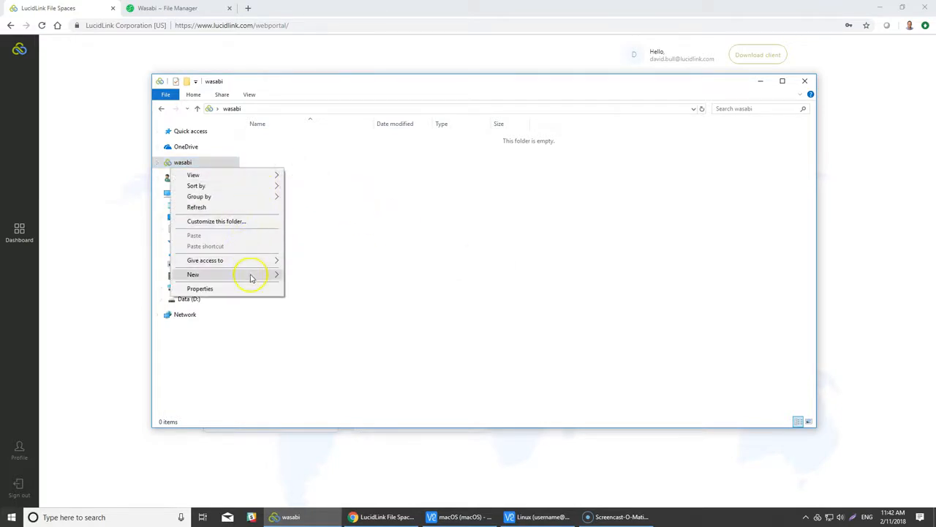
pyautogui.moveTo(251, 274)
pyautogui.click(307, 272)
pyautogui.write('Windows')
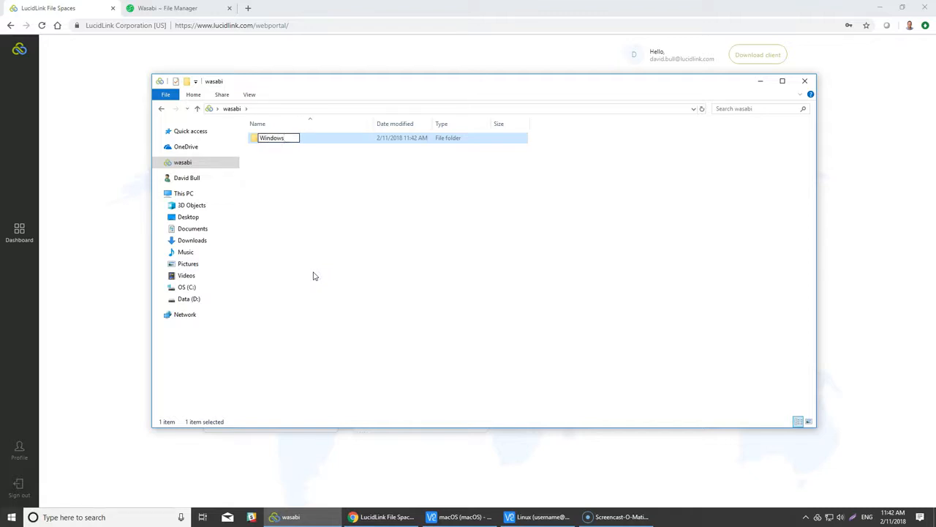
pyautogui.press('Return')
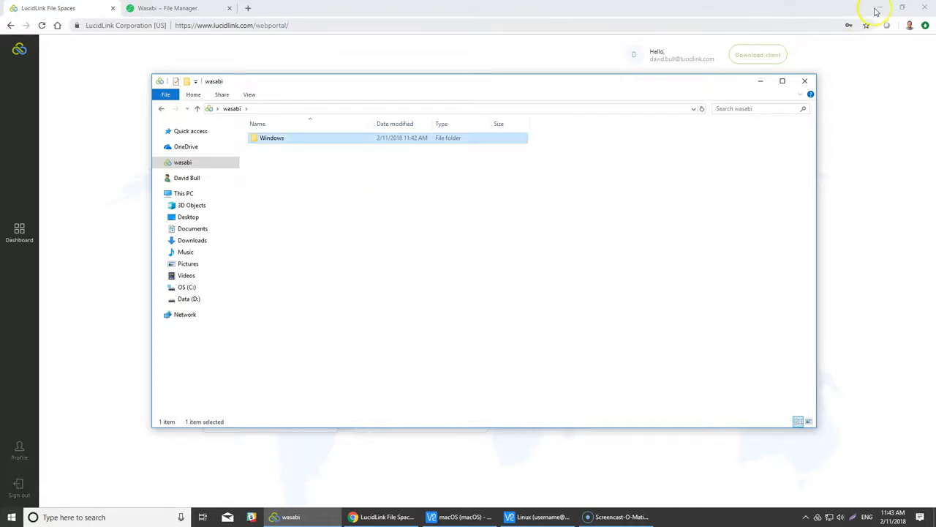
pyautogui.click(880, 8)
pyautogui.click(18, 67)
# - Copy data.txt from the desktop into the wasabi folder and show the LucidLink status panel
pyautogui.rightClick(16, 67)
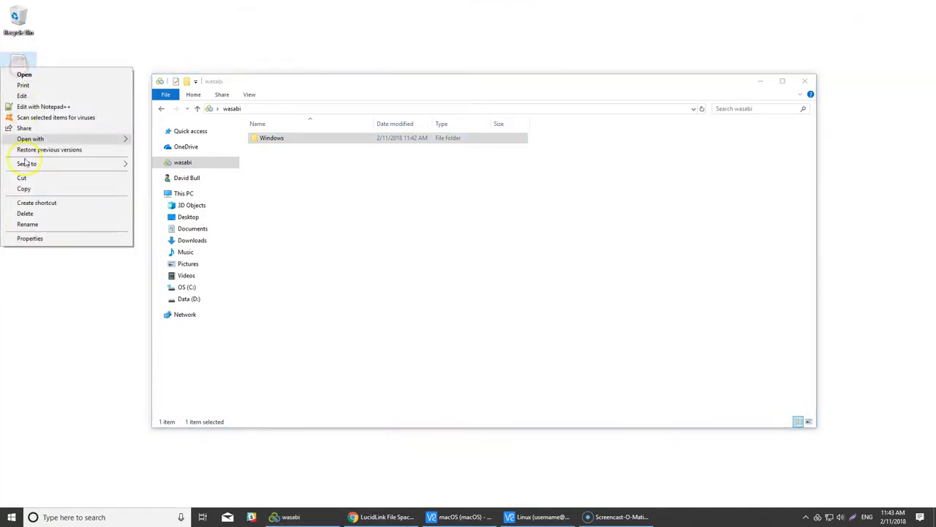
pyautogui.click(36, 188)
pyautogui.click(271, 184)
pyautogui.rightClick(273, 188)
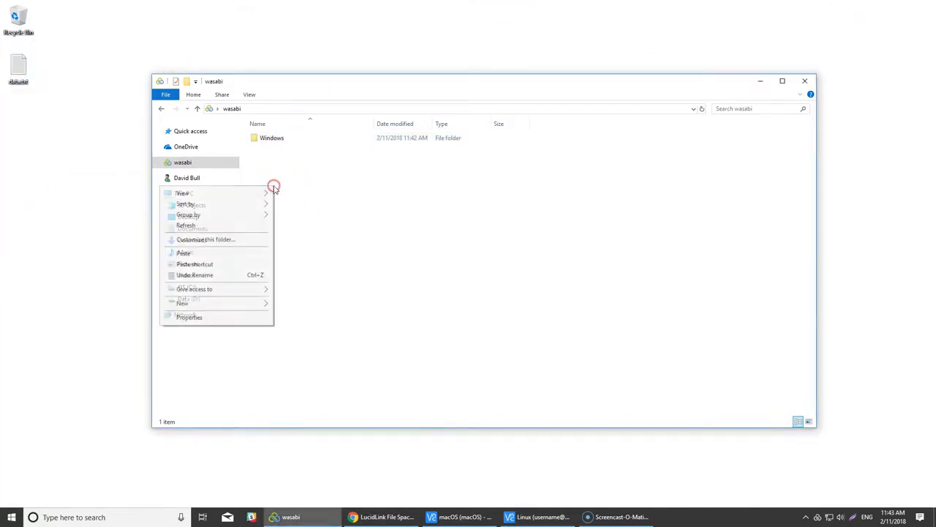
pyautogui.click(228, 253)
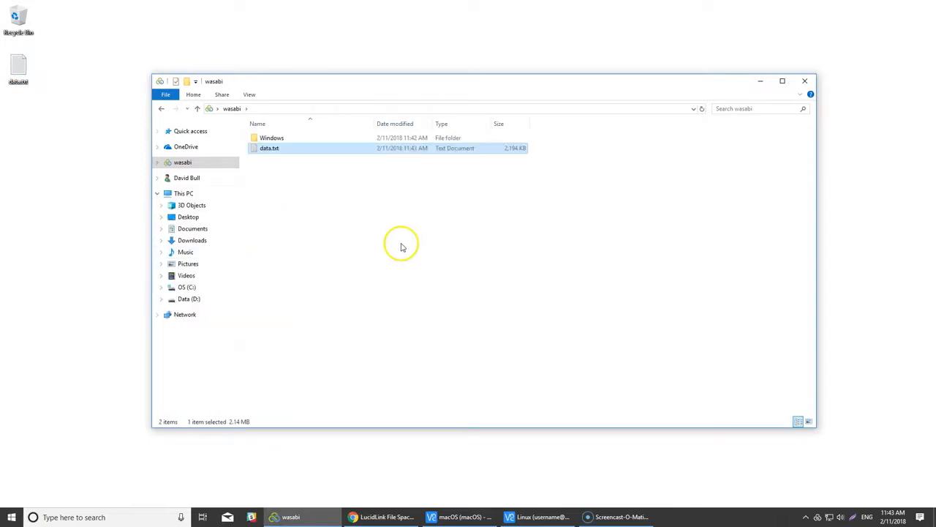
pyautogui.click(817, 517)
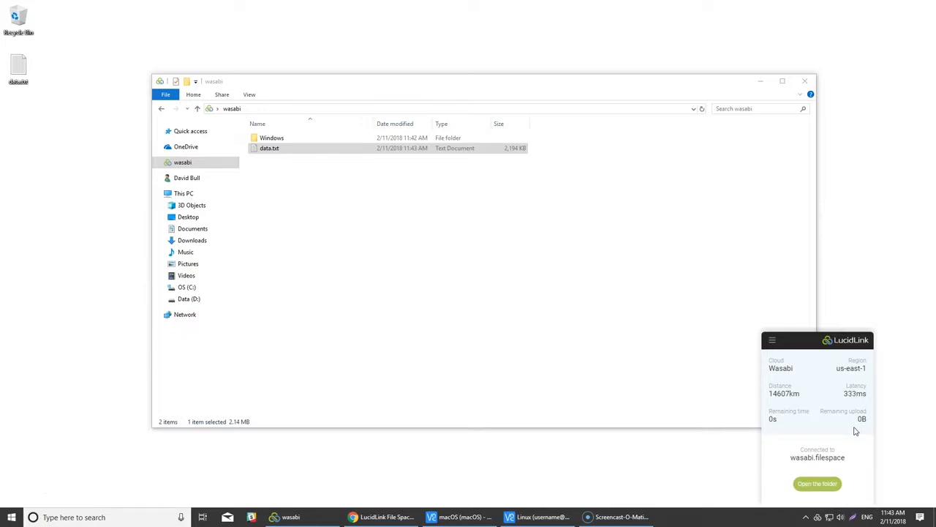
# - Select data.txt in the wasabi folder, then bring up the portal and the Wasabi File Manager tab
pyautogui.click(496, 156)
pyautogui.click(400, 516)
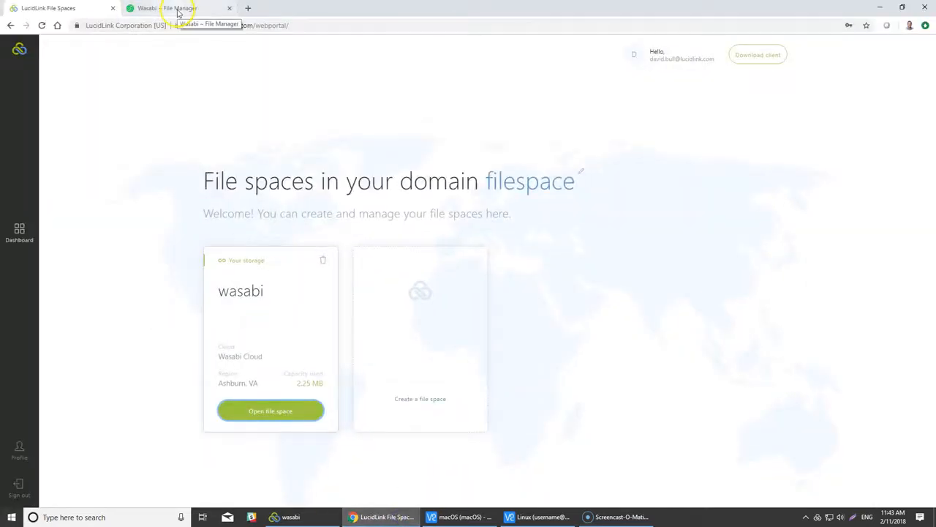
pyautogui.click(177, 11)
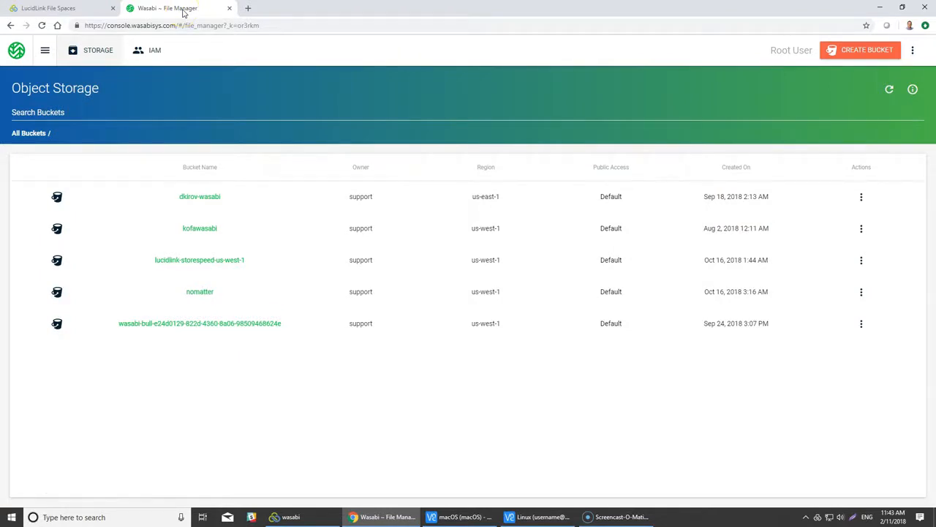
# - Reload the Wasabi bucket list and open the new filespace bucket to see its nine uploaded objects
pyautogui.click(42, 26)
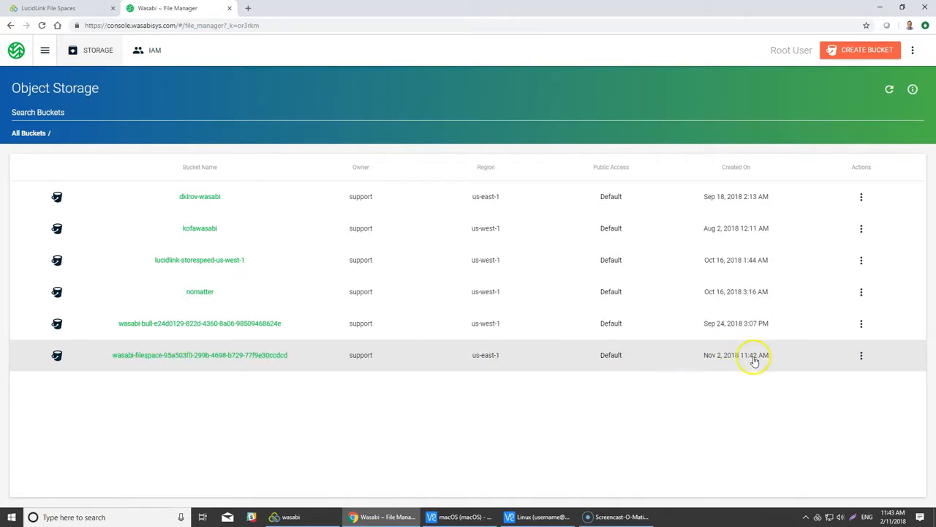
pyautogui.click(222, 356)
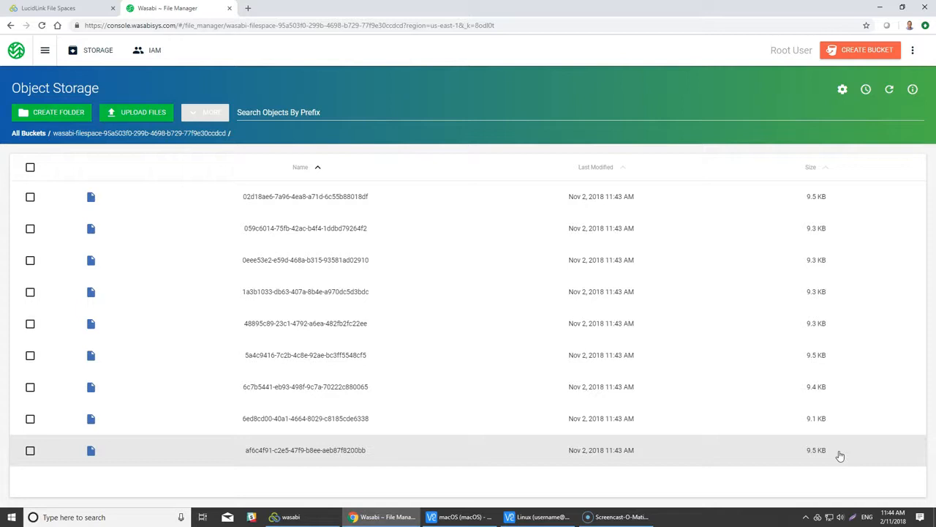
pyautogui.click(857, 479)
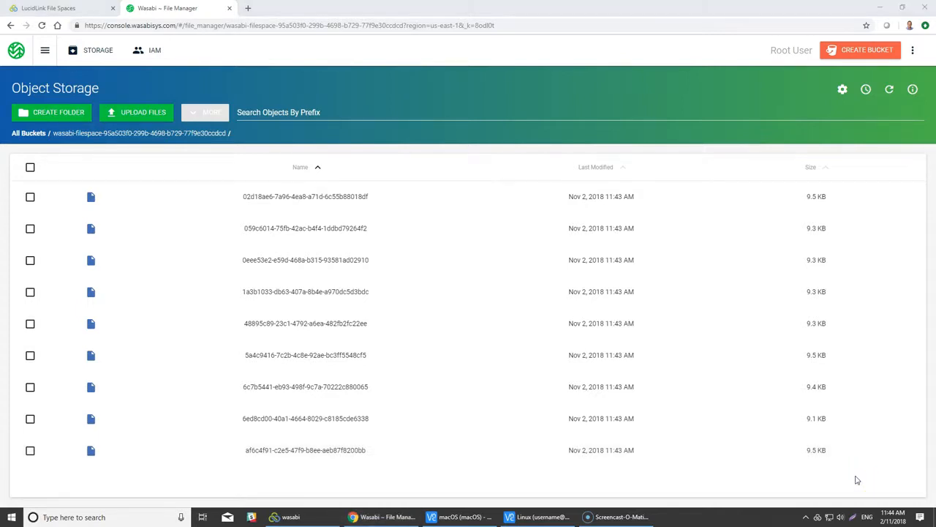
pyautogui.click(851, 470)
pyautogui.click(316, 517)
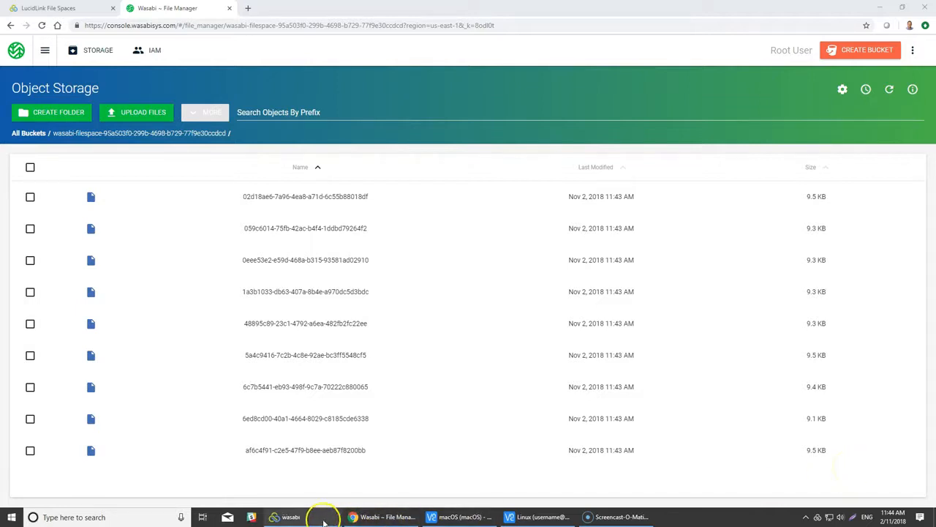
# - Permanently delete data.txt from the wasabi folder and recheck the Wasabi object list
pyautogui.rightClick(275, 149)
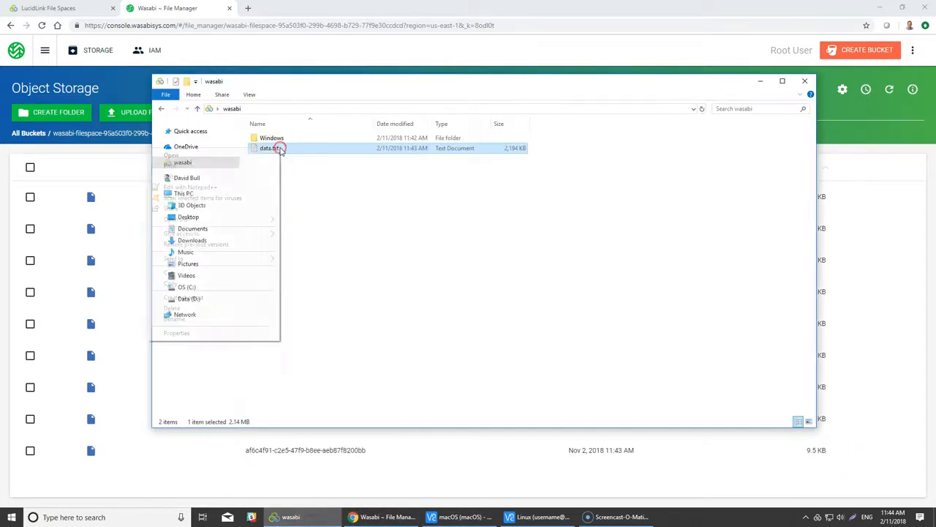
pyautogui.click(212, 308)
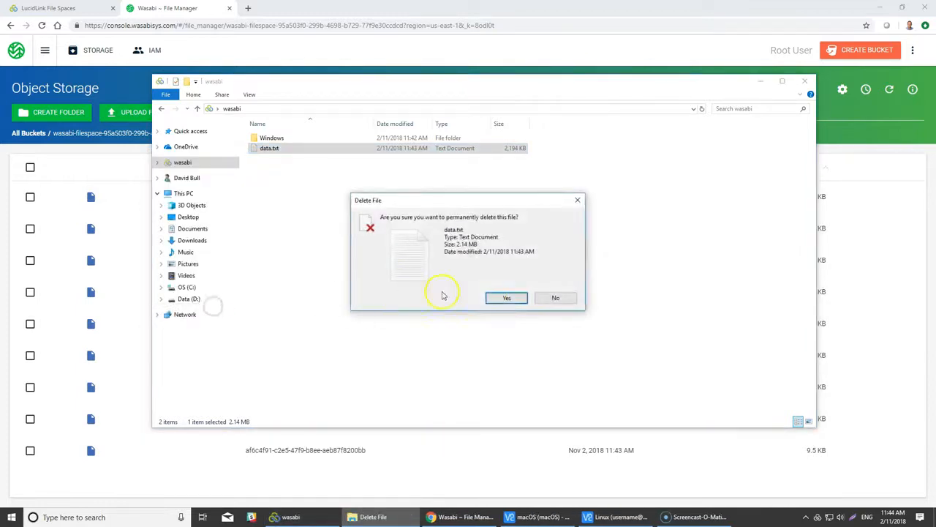
pyautogui.click(521, 298)
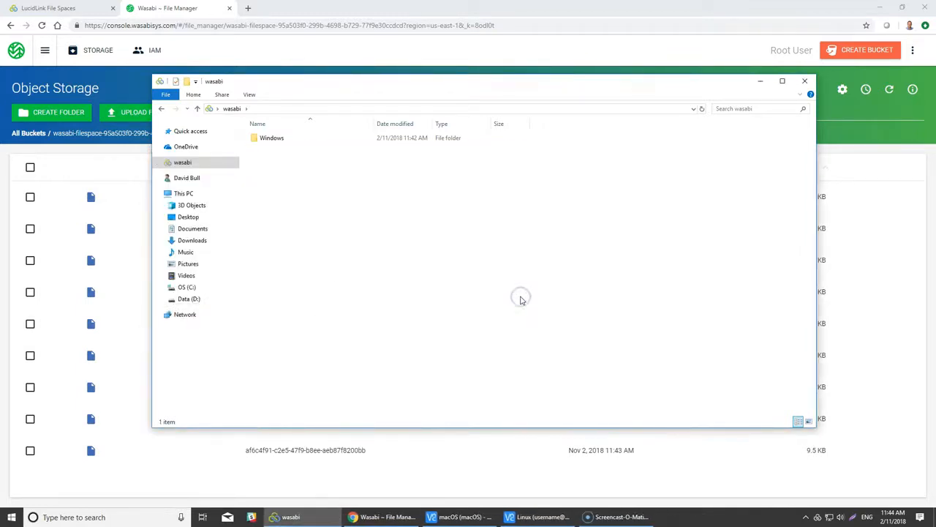
pyautogui.click(493, 274)
pyautogui.click(179, 7)
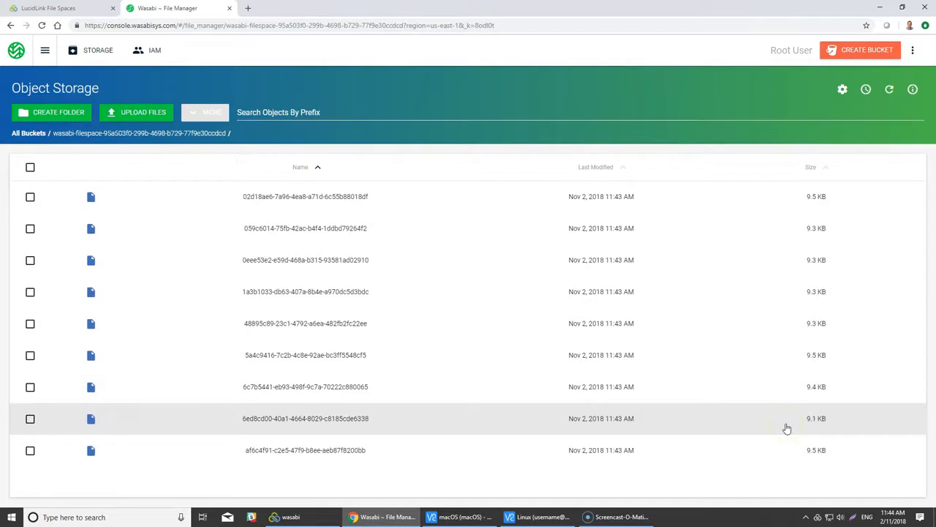
pyautogui.click(291, 516)
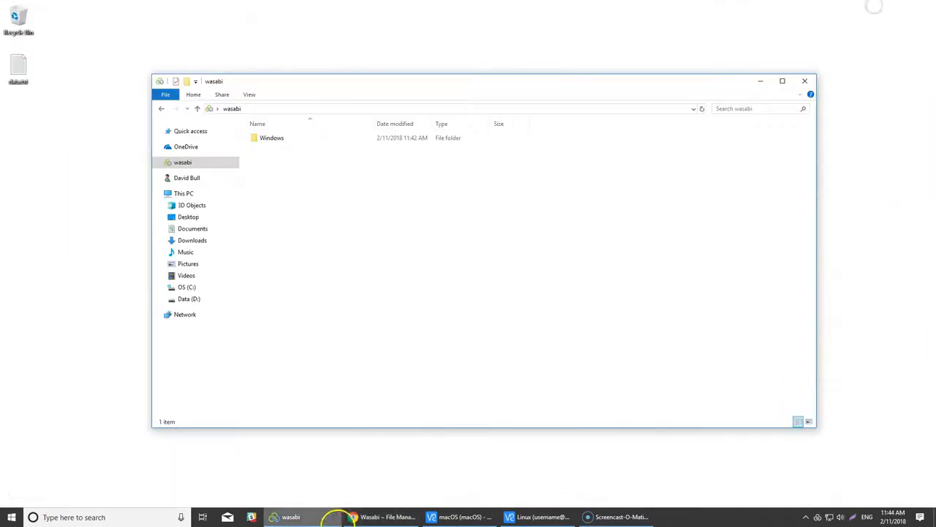
# - On the macOS machine, connect LucidLink to wasabi.filespace with the shared secret and open its folder
pyautogui.moveTo(456, 84); pyautogui.dragTo(333, 97)
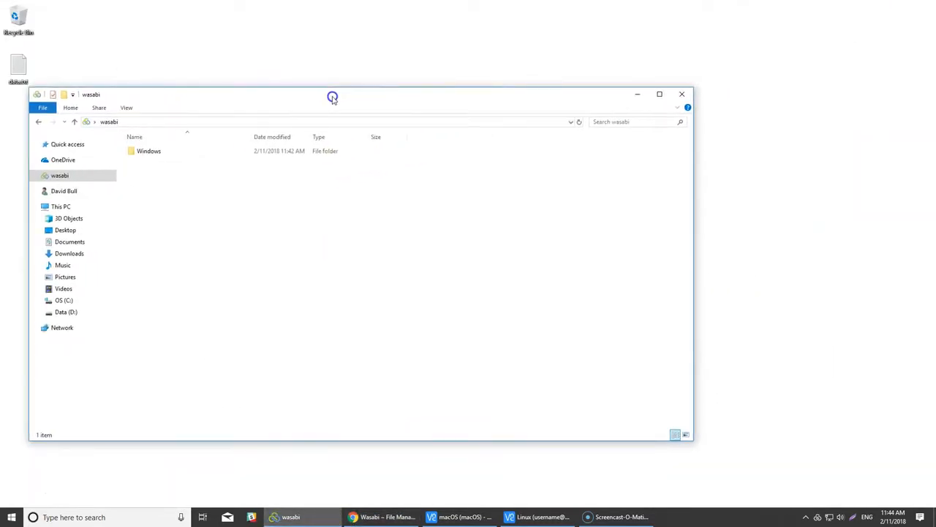
pyautogui.click(464, 515)
pyautogui.moveTo(385, 17); pyautogui.dragTo(489, 17)
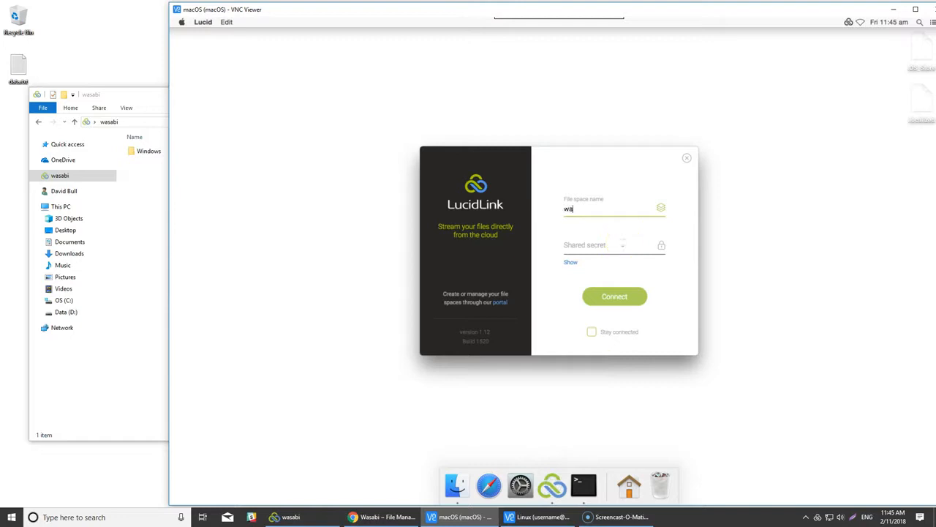
pyautogui.write('pace')
pyautogui.press('Tab')
pyautogui.write('•')
pyautogui.press('Return')
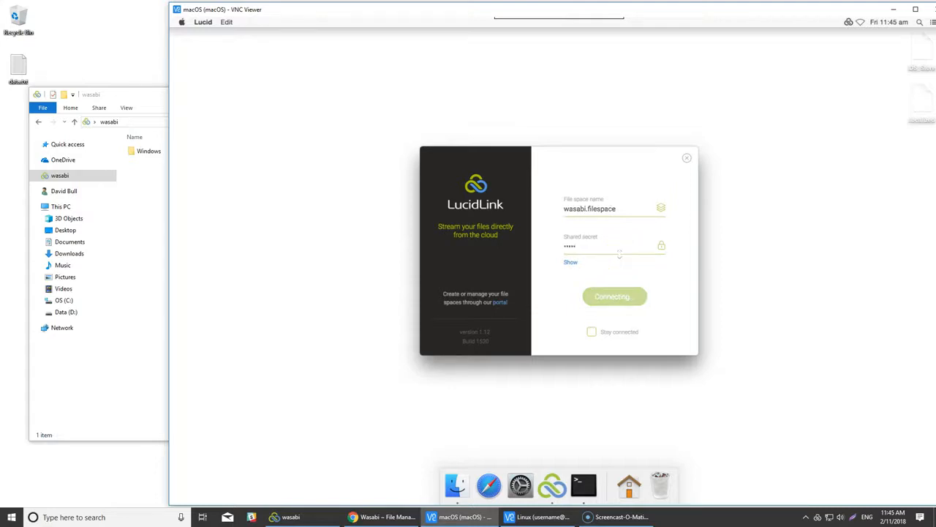
pyautogui.click(619, 291)
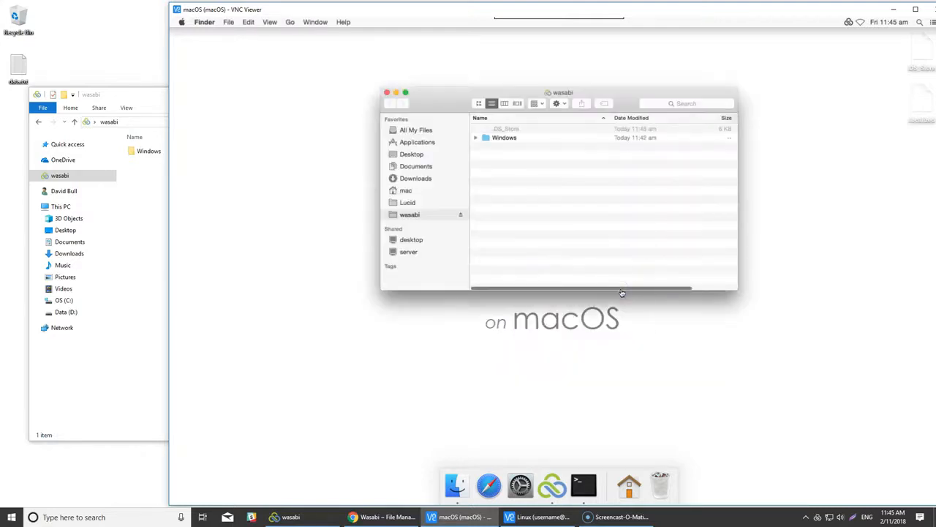
# - Add a folder named macOS to the wasabi filespace in Finder, then bring up the Linux VNC desktop
pyautogui.moveTo(556, 93); pyautogui.dragTo(417, 100)
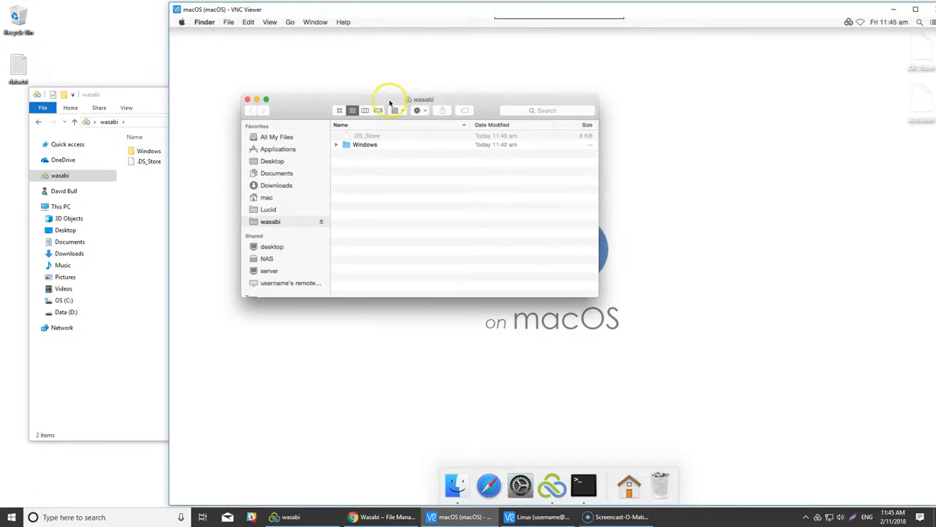
pyautogui.moveTo(383, 100); pyautogui.dragTo(379, 102)
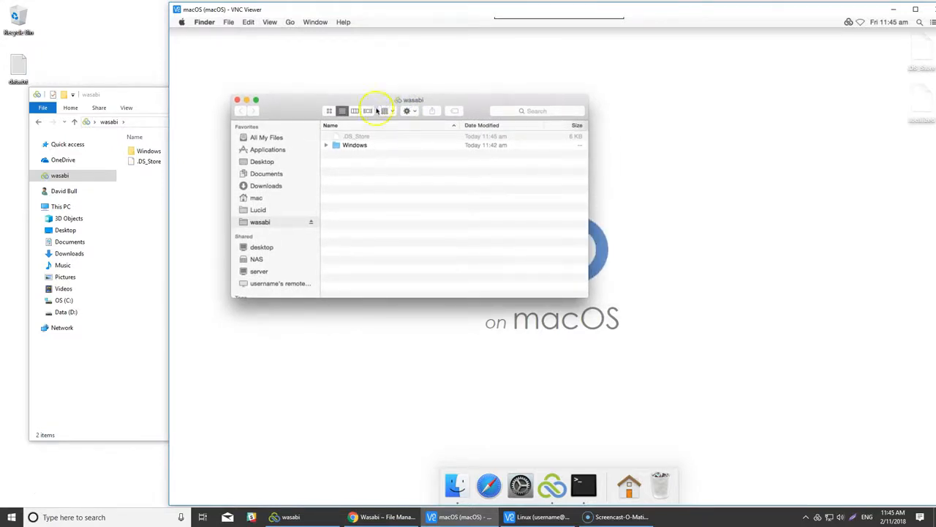
pyautogui.click(344, 172)
pyautogui.rightClick(344, 172)
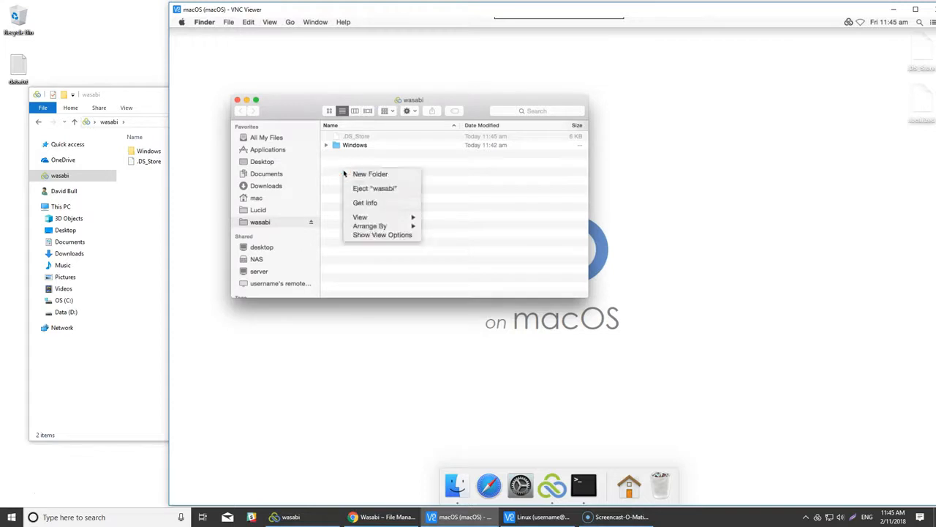
pyautogui.click(363, 175)
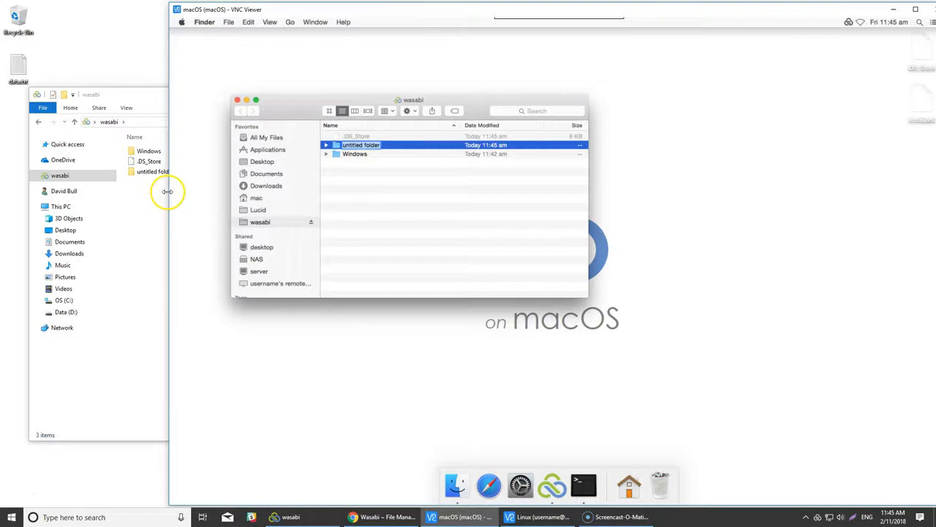
pyautogui.write('mac')
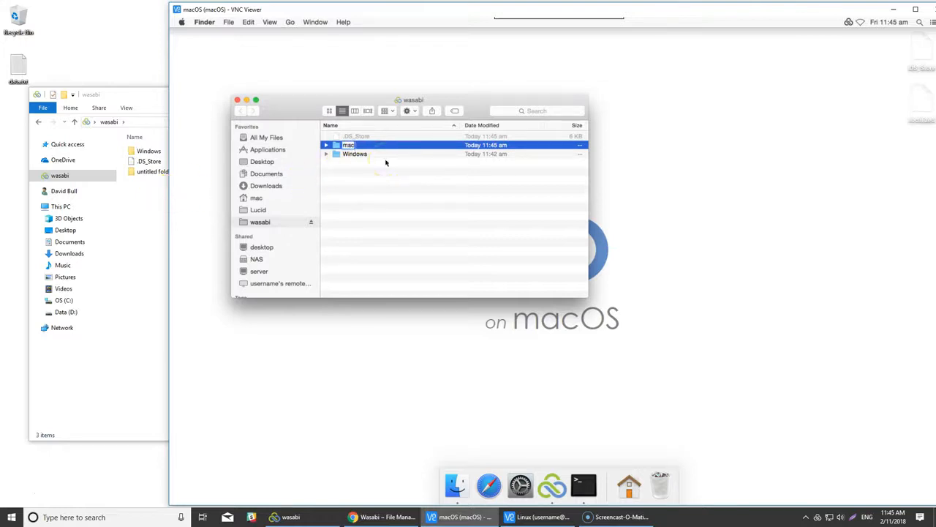
pyautogui.write('OS')
pyautogui.press('Return')
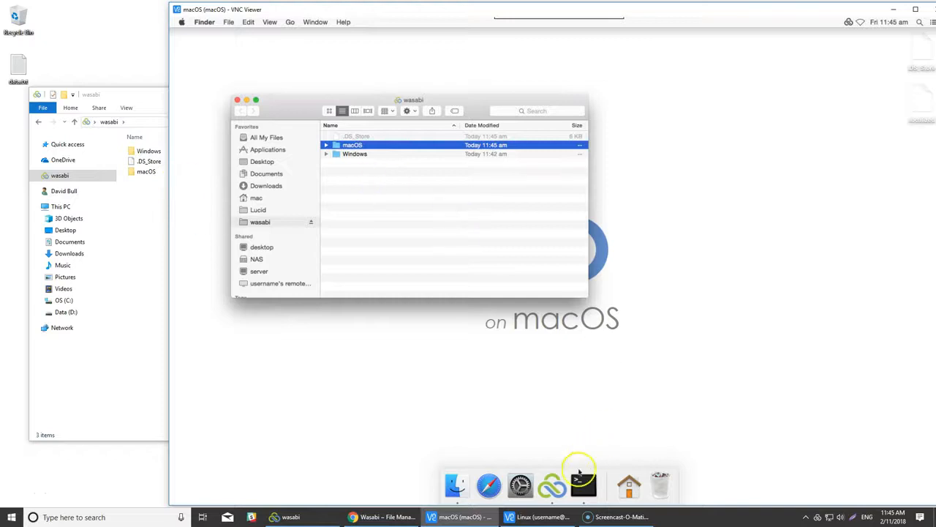
pyautogui.click(540, 516)
pyautogui.moveTo(373, 46); pyautogui.dragTo(592, 53)
# - Connect Linux LucidLink to wasabi.filespace using the shared secret and open its folder
pyautogui.click(547, 470)
pyautogui.write('wasabi.filespace')
pyautogui.press('Tab')
pyautogui.press('Return')
pyautogui.click(700, 256)
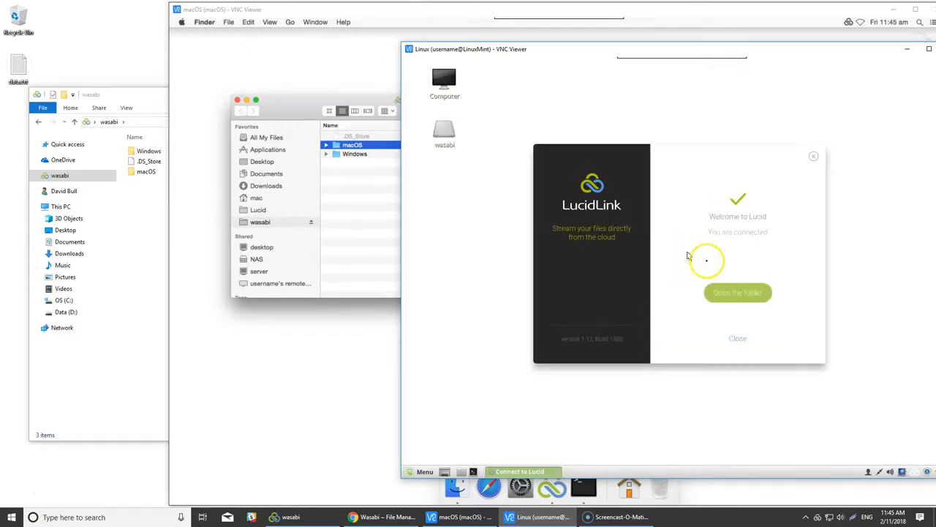
pyautogui.click(753, 293)
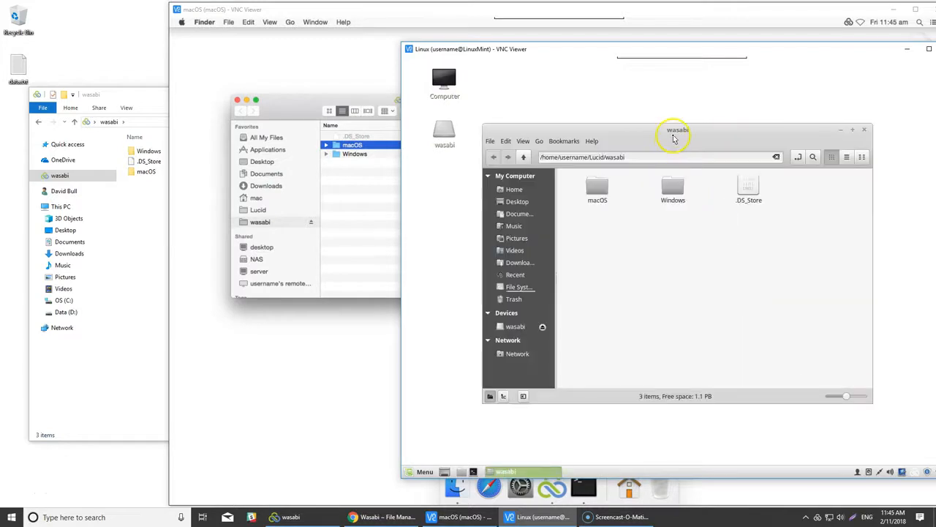
# - Create a new folder named Linux in the wasabi filespace
pyautogui.rightClick(628, 246)
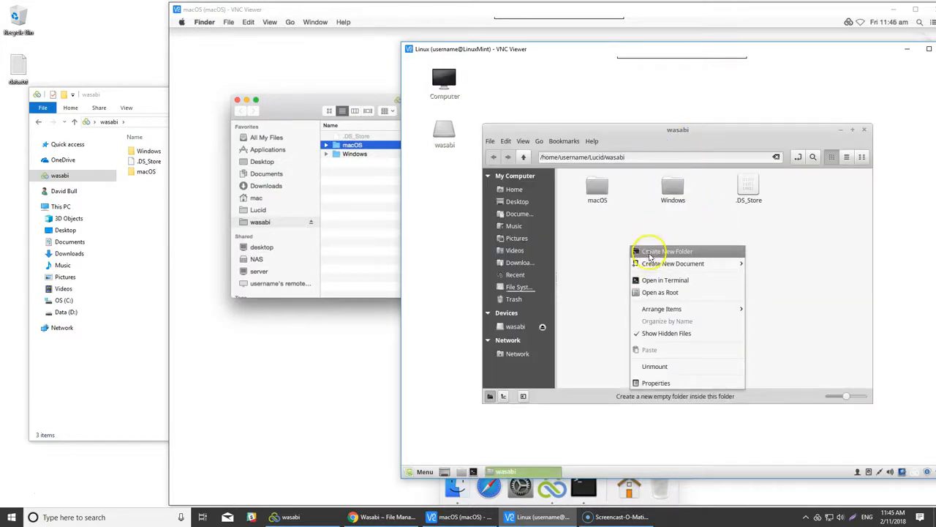
pyautogui.click(648, 251)
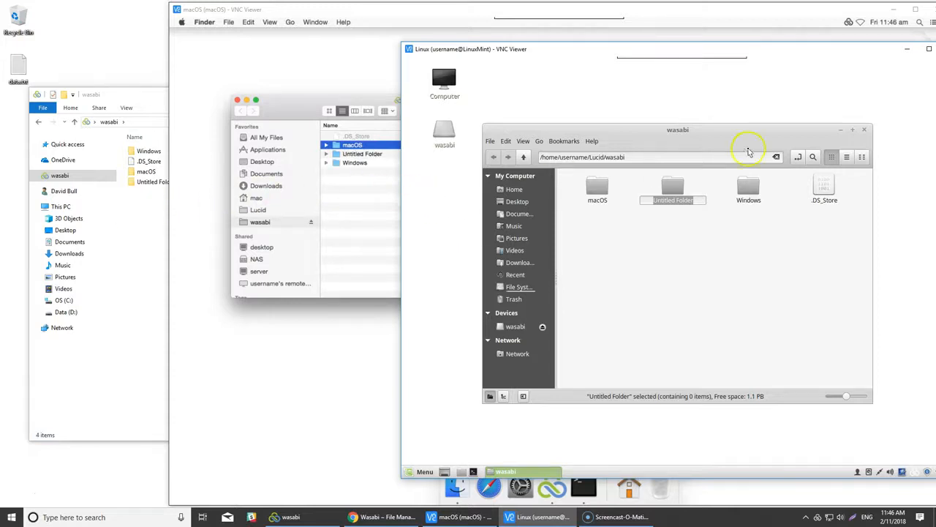
pyautogui.write('L')
pyautogui.press('Return')
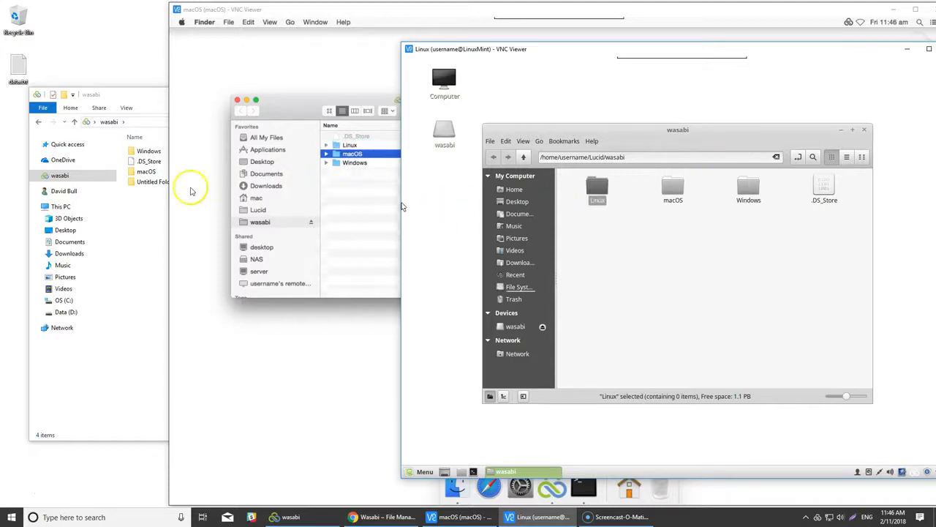
# - Add a new Empty Document to the wasabi filespace
pyautogui.rightClick(583, 247)
pyautogui.moveTo(606, 264)
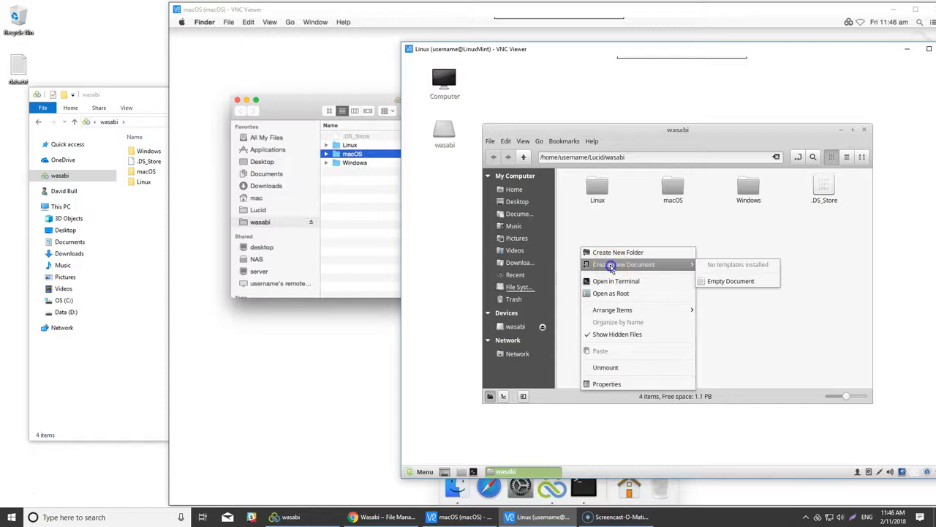
pyautogui.click(734, 283)
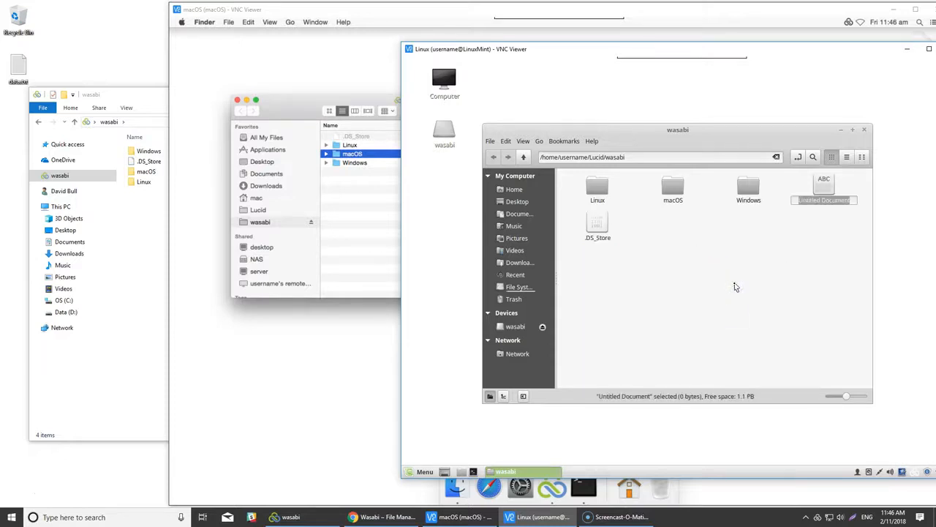
# - Name the new document data.txt and open it in LibreOffice Writer
pyautogui.write('data.txt')
pyautogui.press('Return')
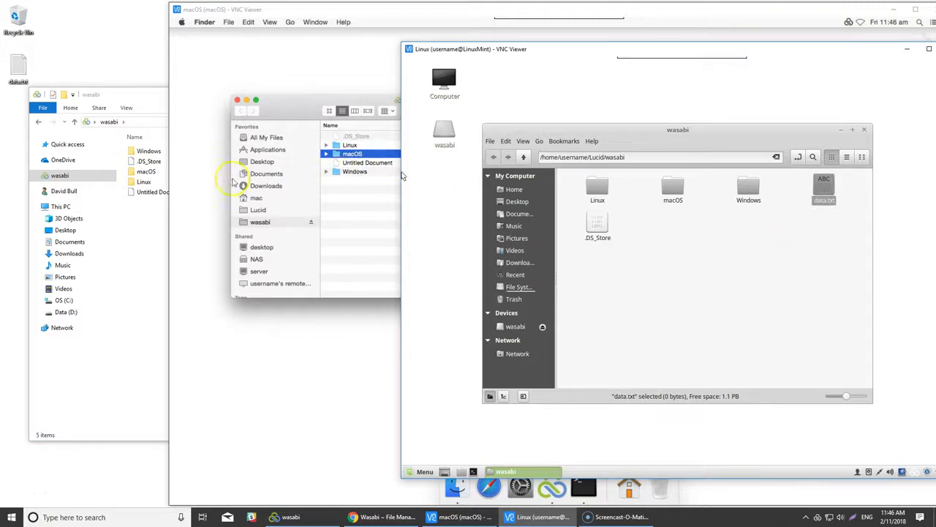
pyautogui.rightClick(825, 192)
pyautogui.click(855, 200)
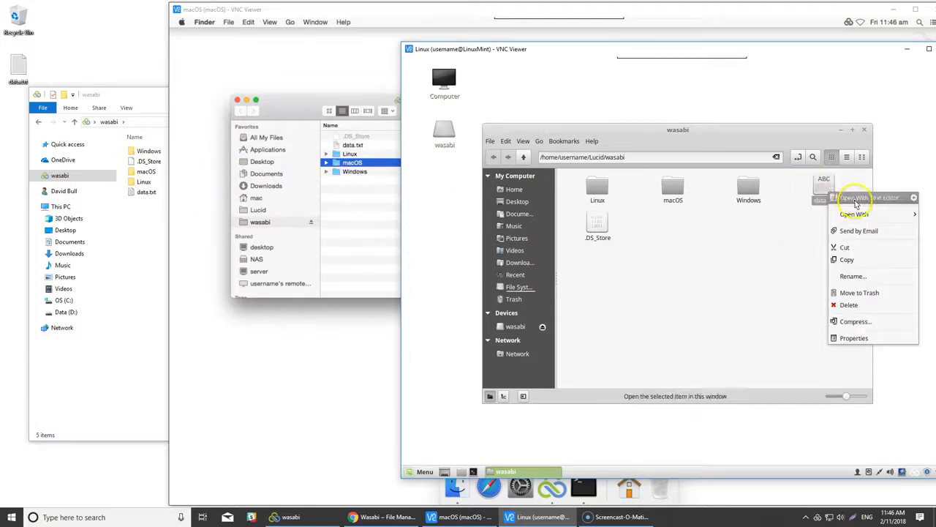
pyautogui.moveTo(852, 213)
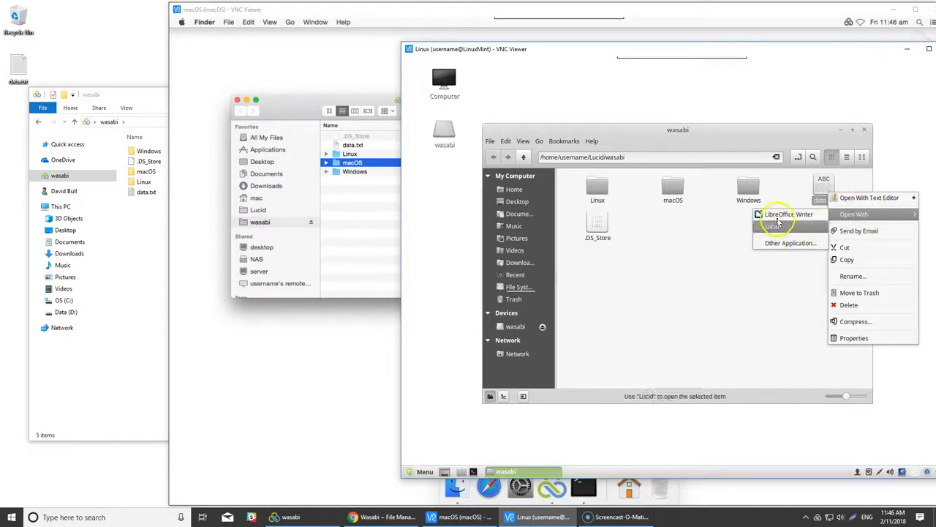
pyautogui.click(778, 218)
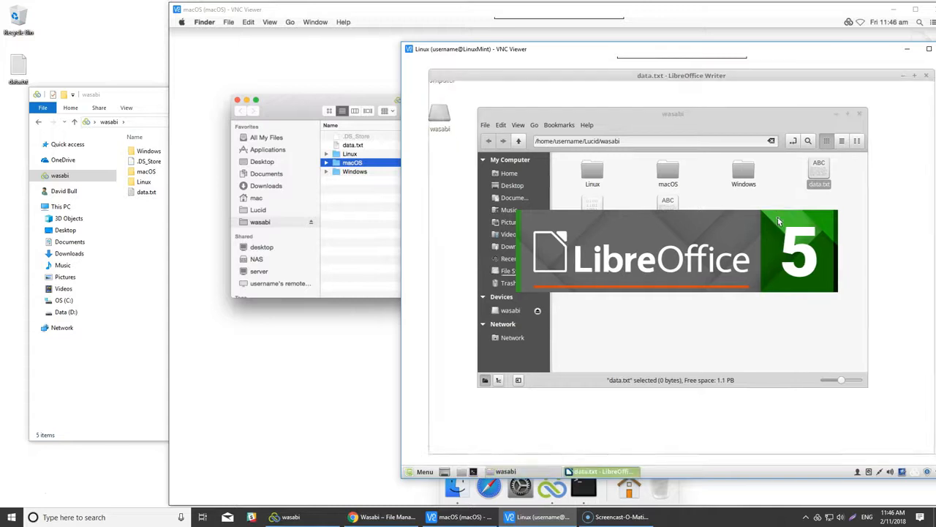
# - Write 'something' in data.txt and save it in plain text format on closing
pyautogui.click(561, 206)
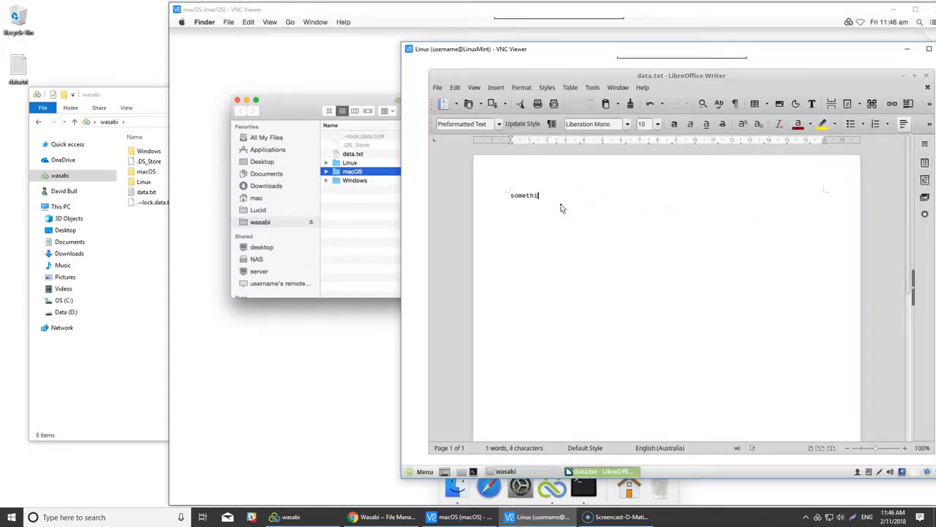
pyautogui.click(929, 76)
pyautogui.click(743, 288)
pyautogui.click(752, 290)
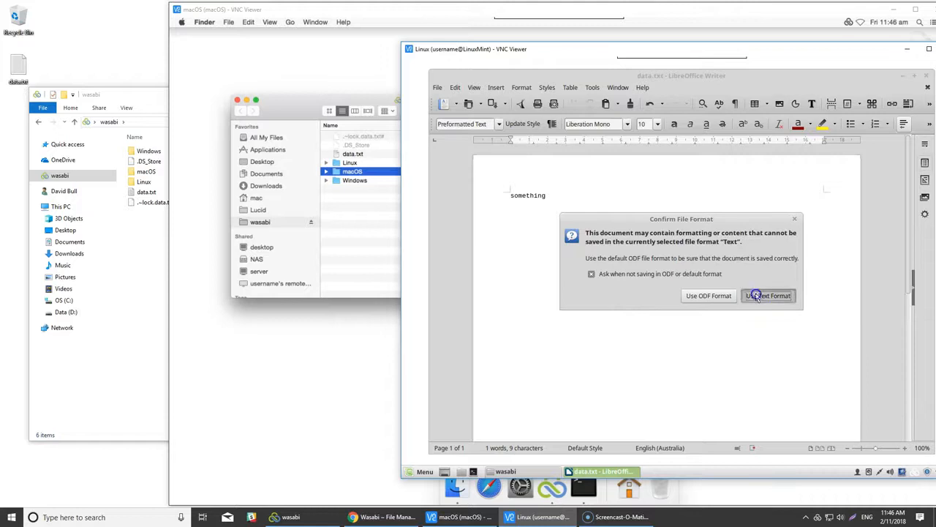
pyautogui.click(756, 294)
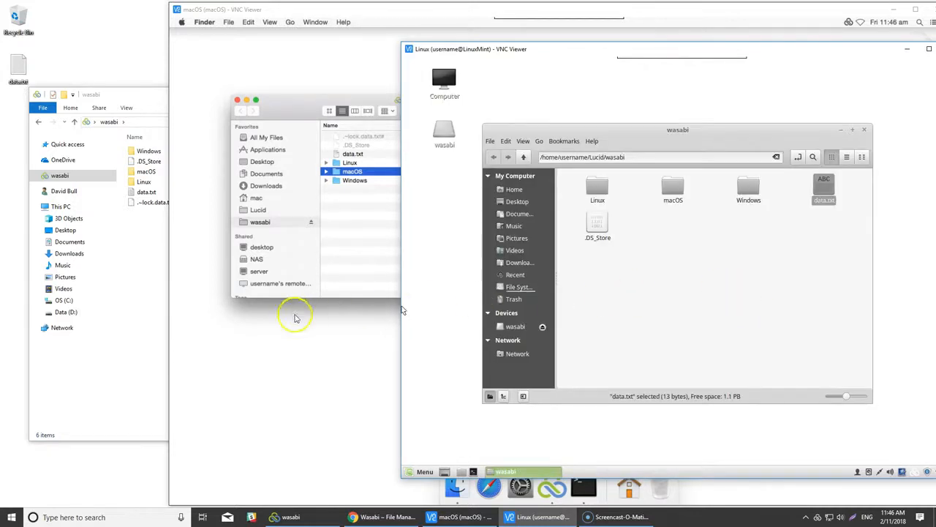
# - Open data.txt in Notepad++, add the line 'something else', save and close it
pyautogui.click(132, 249)
pyautogui.rightClick(146, 193)
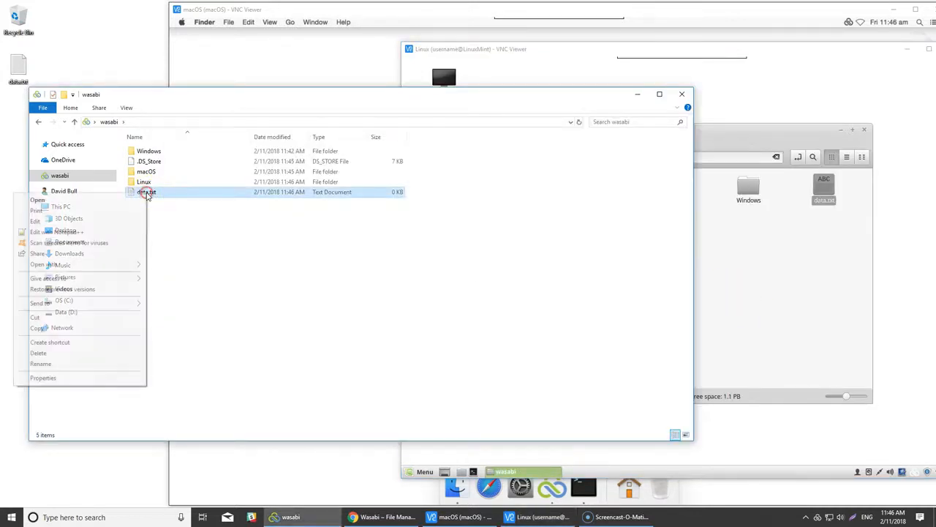
pyautogui.click(102, 231)
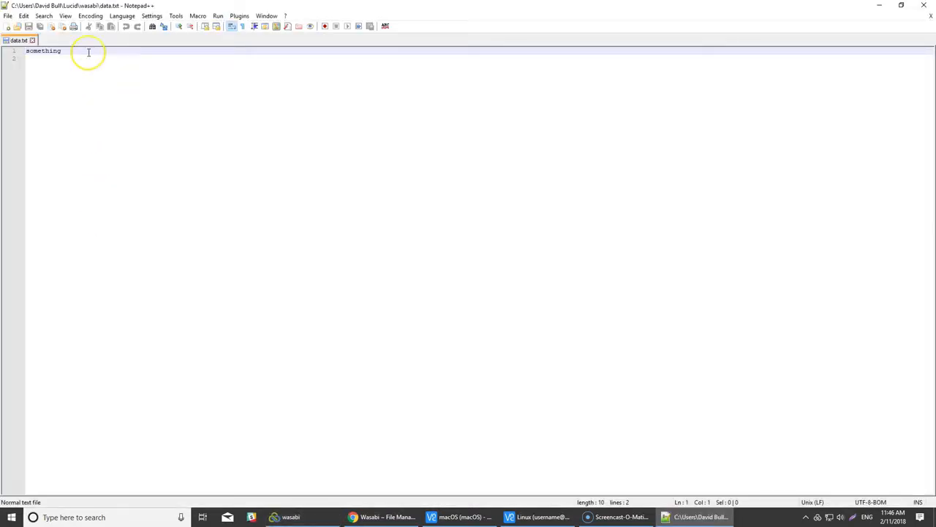
pyautogui.press('Return')
pyautogui.write('s')
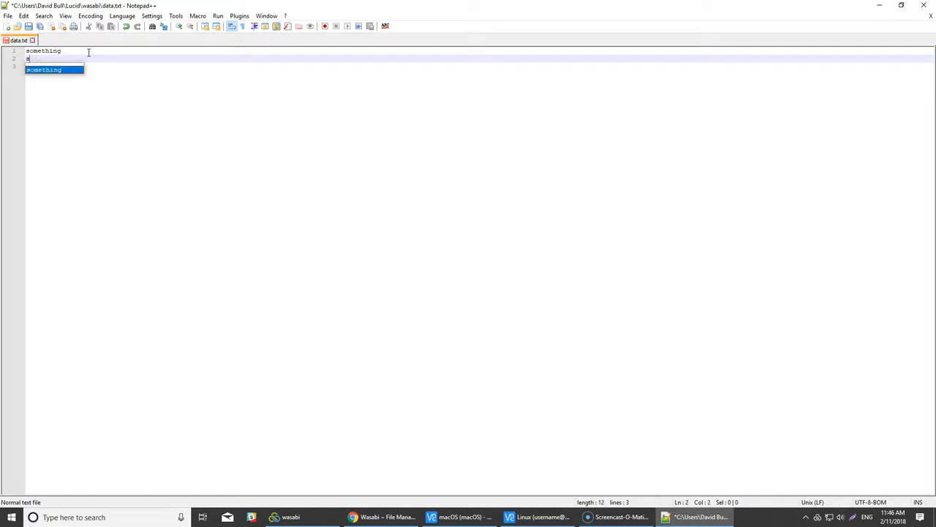
pyautogui.write('omething else')
pyautogui.press('Return')
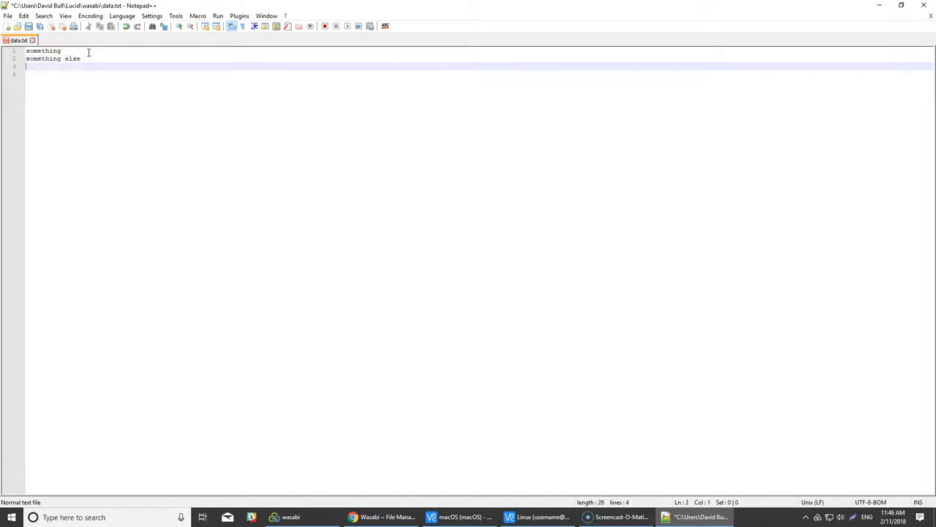
pyautogui.click(29, 27)
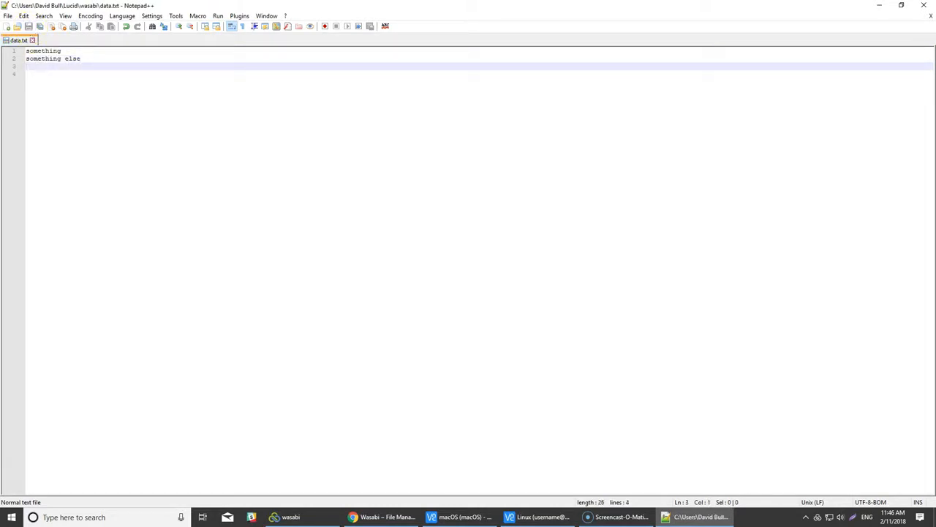
pyautogui.click(927, 5)
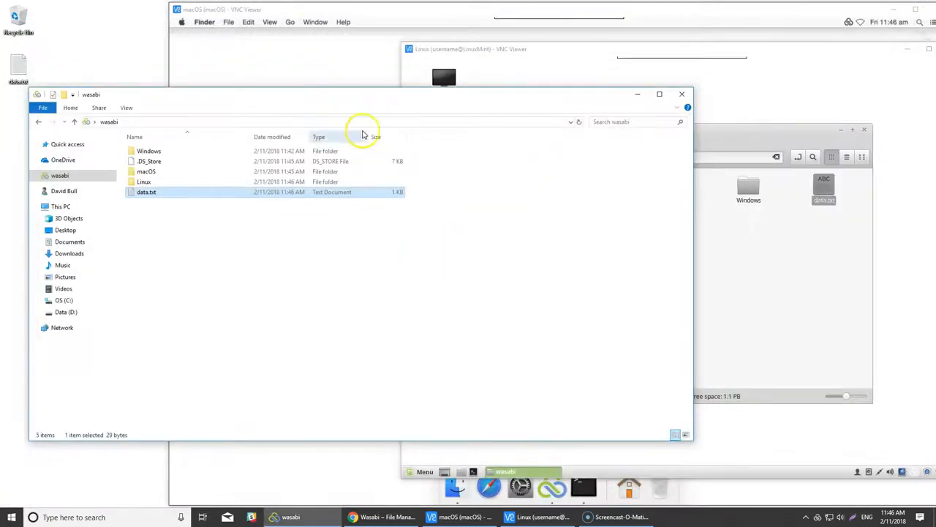
# - On the Mac, open data.txt in TextEdit, append the line 'data', and close it
pyautogui.click(345, 9)
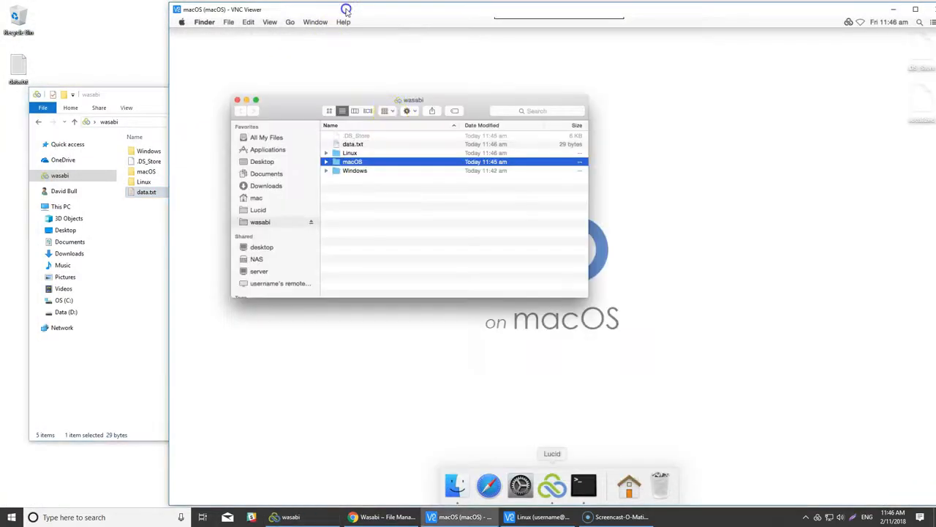
pyautogui.rightClick(359, 145)
pyautogui.click(429, 163)
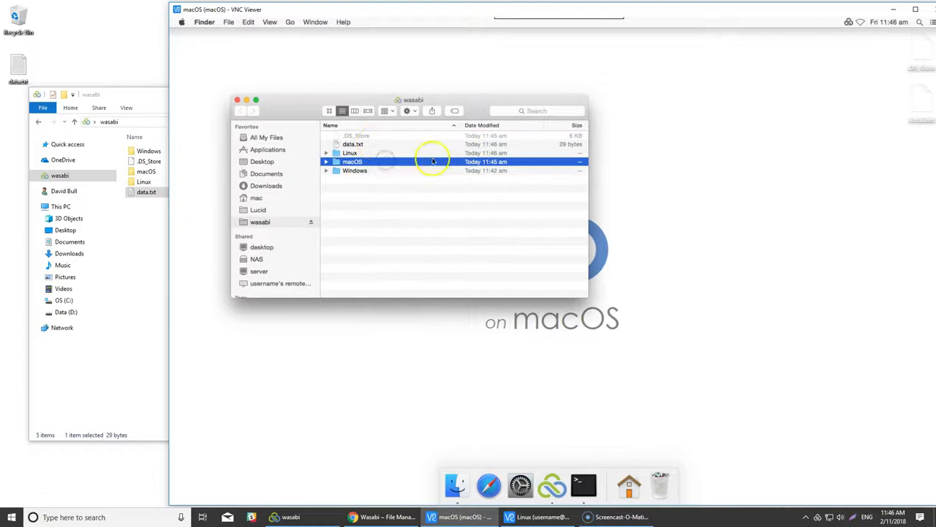
pyautogui.rightClick(359, 145)
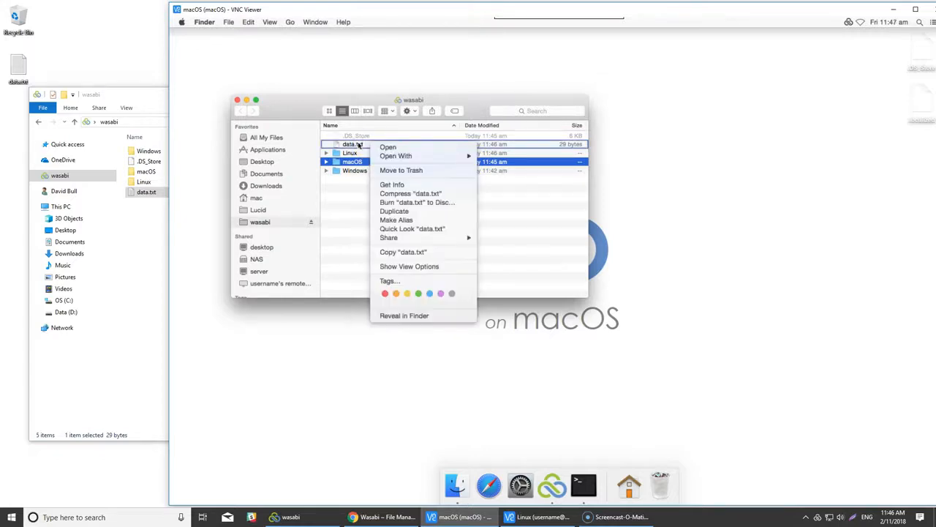
pyautogui.moveTo(454, 155)
pyautogui.click(512, 157)
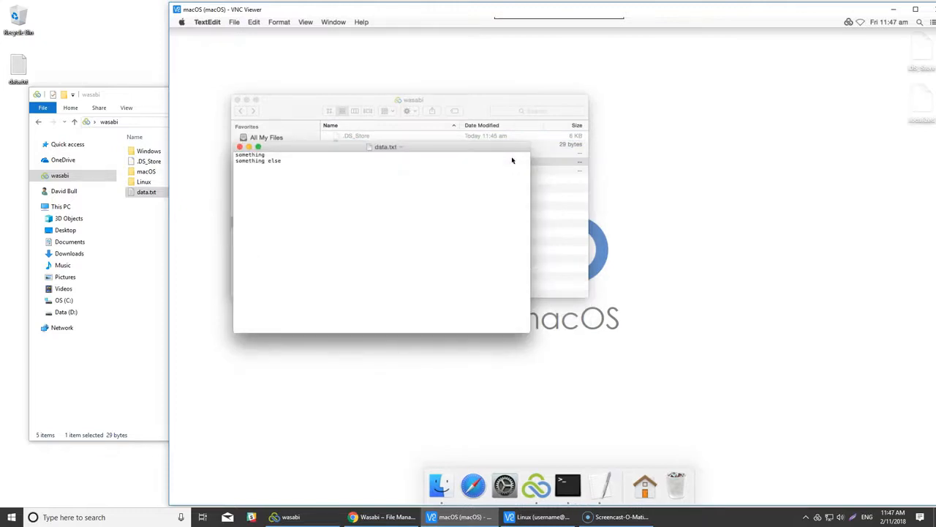
pyautogui.click(312, 161)
pyautogui.click(240, 147)
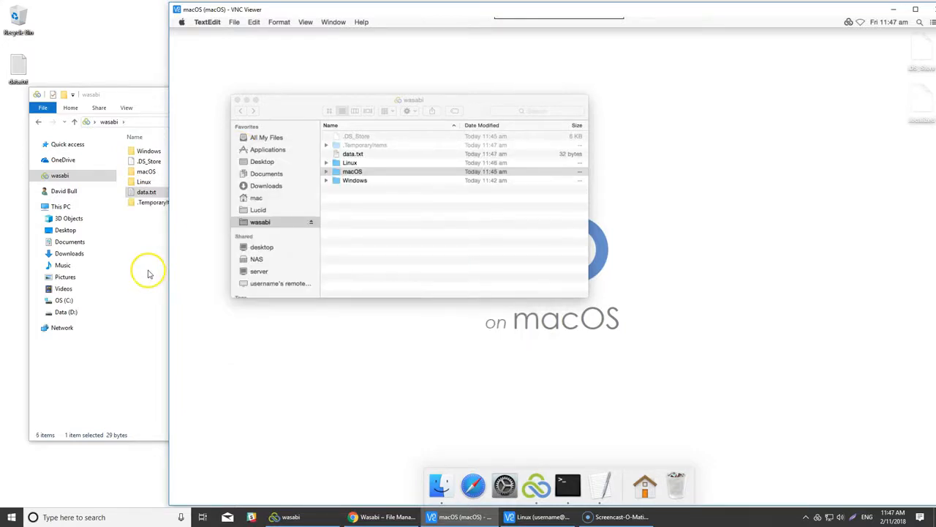
pyautogui.click(146, 192)
# - Check data.txt in Notepad++ shows something, something else and data, then close it and Explorer
pyautogui.rightClick(147, 192)
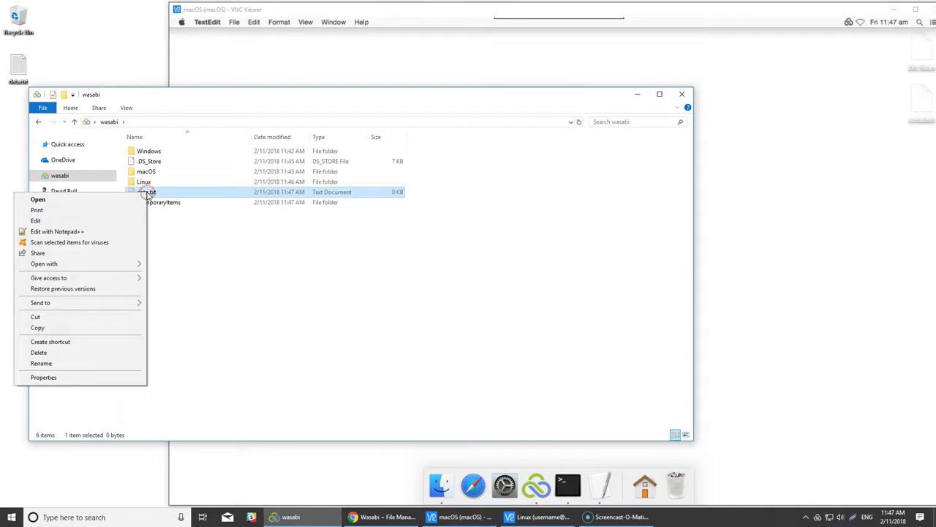
pyautogui.click(96, 229)
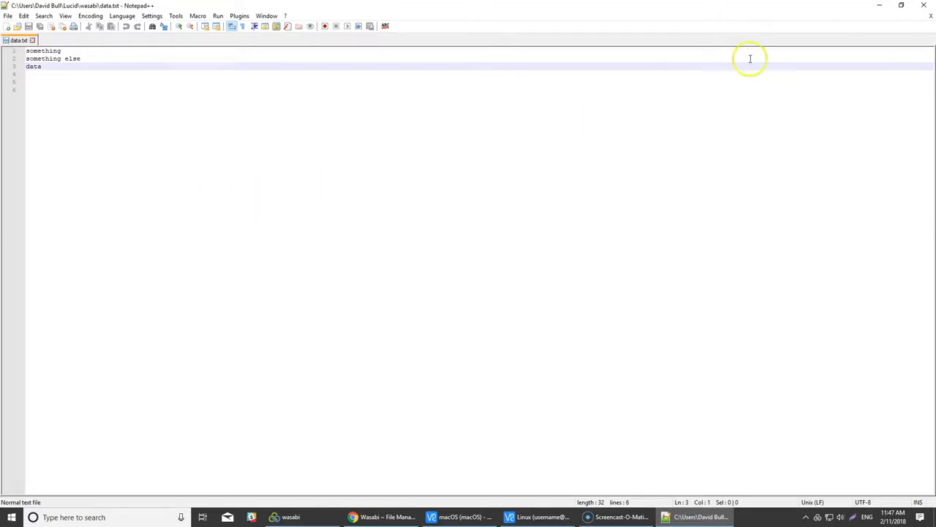
pyautogui.click(924, 6)
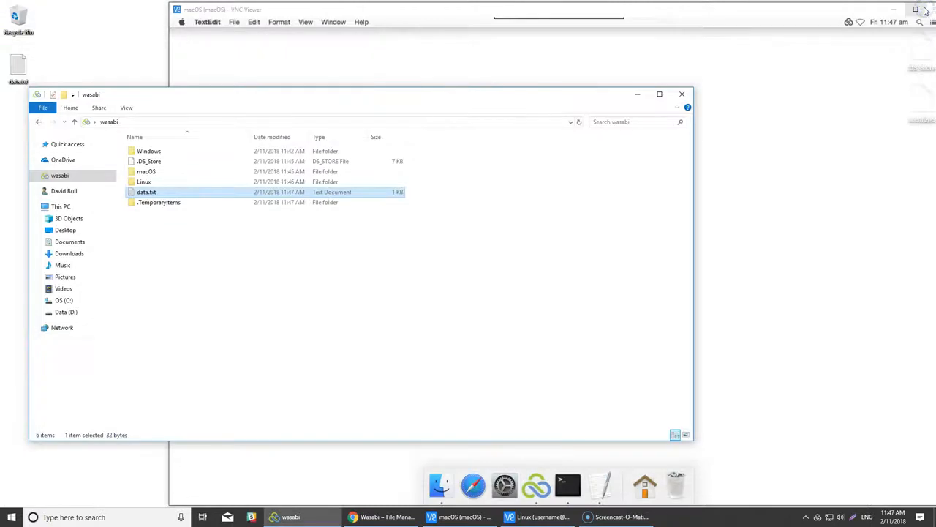
pyautogui.click(682, 96)
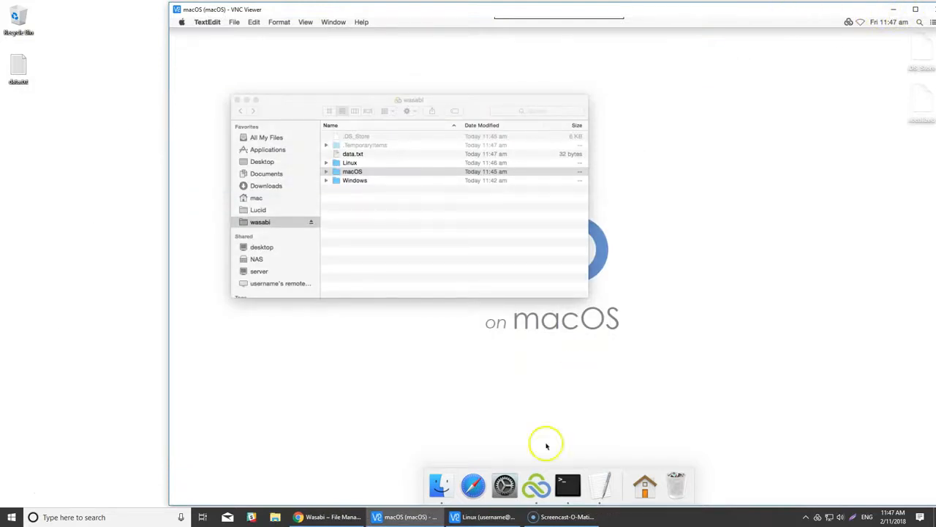
# - Refresh the Wasabi filespace bucket and browse the new 1.1–1.6 KB objects from 11:45–11:47
pyautogui.click(331, 516)
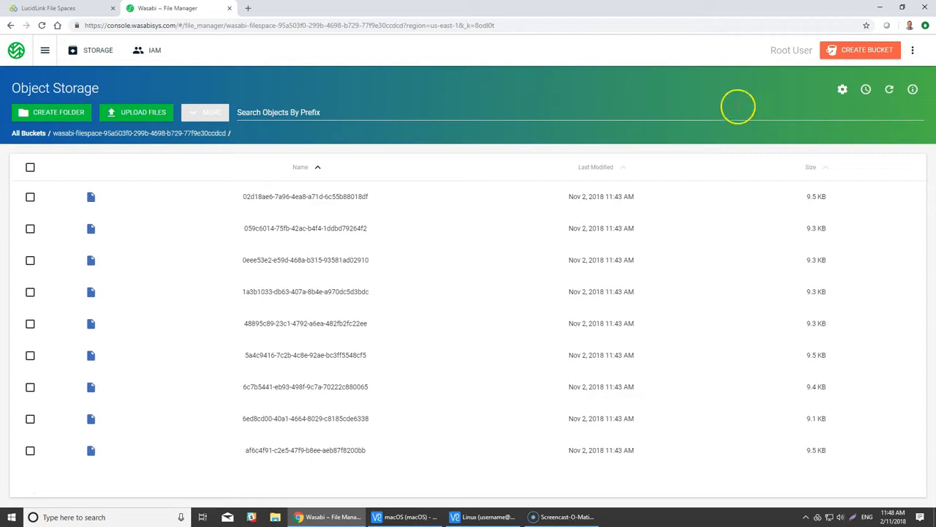
pyautogui.click(889, 89)
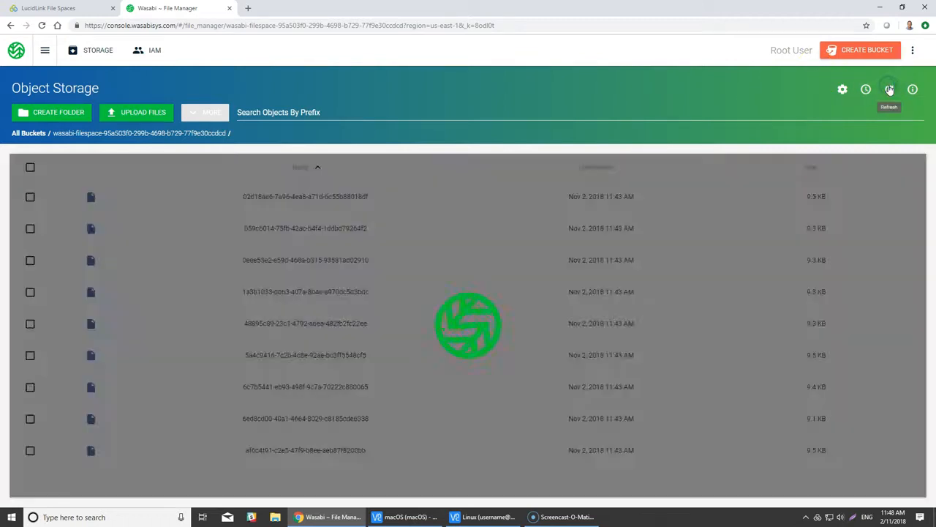
pyautogui.scroll(-2, 878, 238)
pyautogui.scroll(-1, 870, 307)
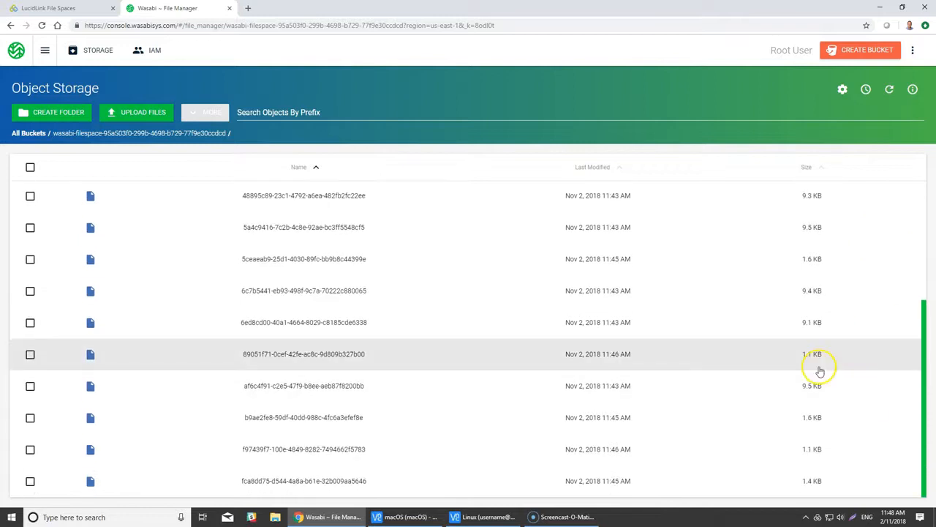
pyautogui.scroll(2, 823, 455)
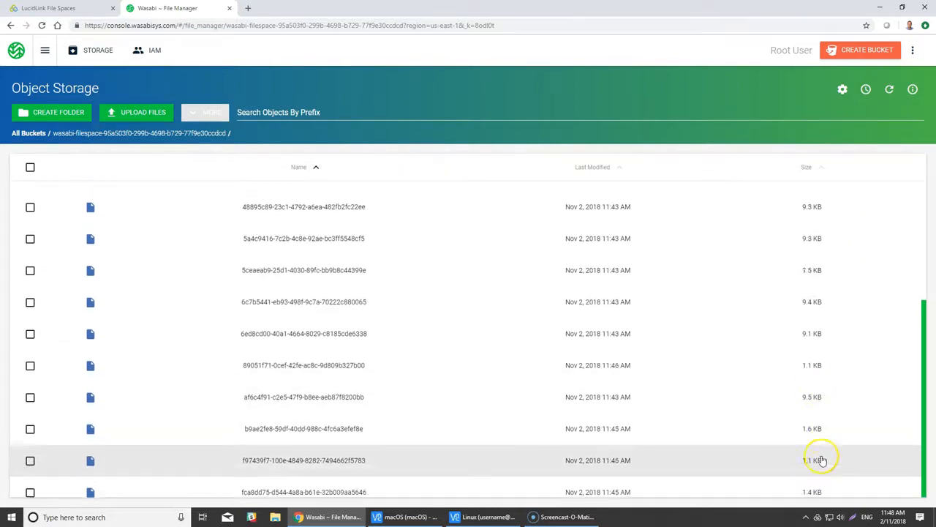
pyautogui.scroll(1, 822, 458)
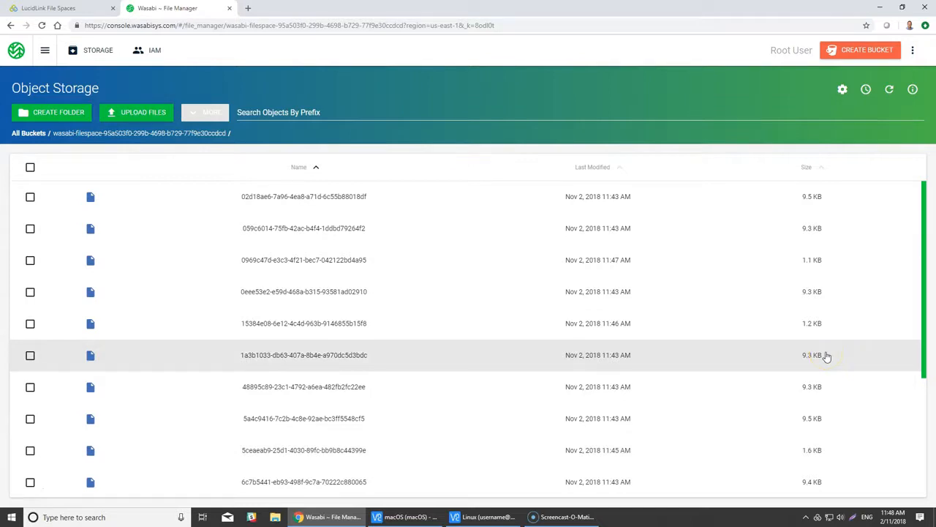
pyautogui.click(610, 299)
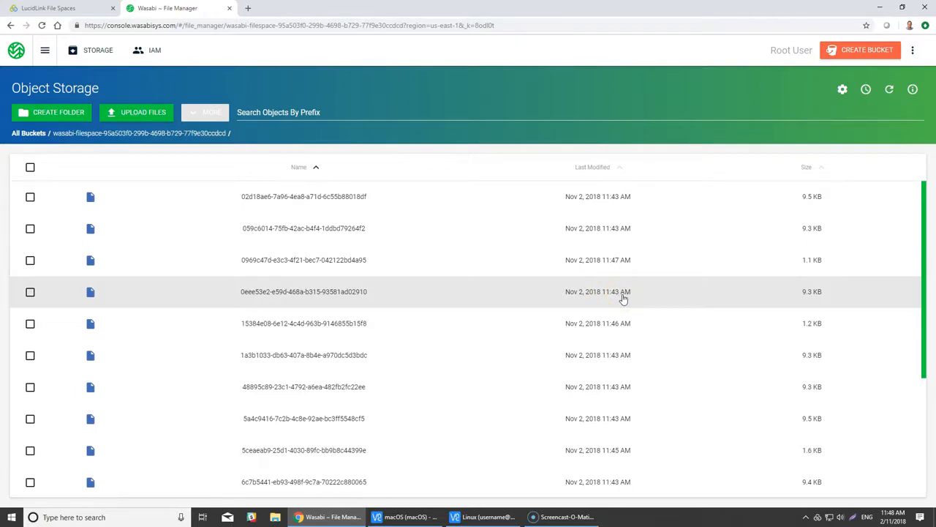
pyautogui.click(696, 298)
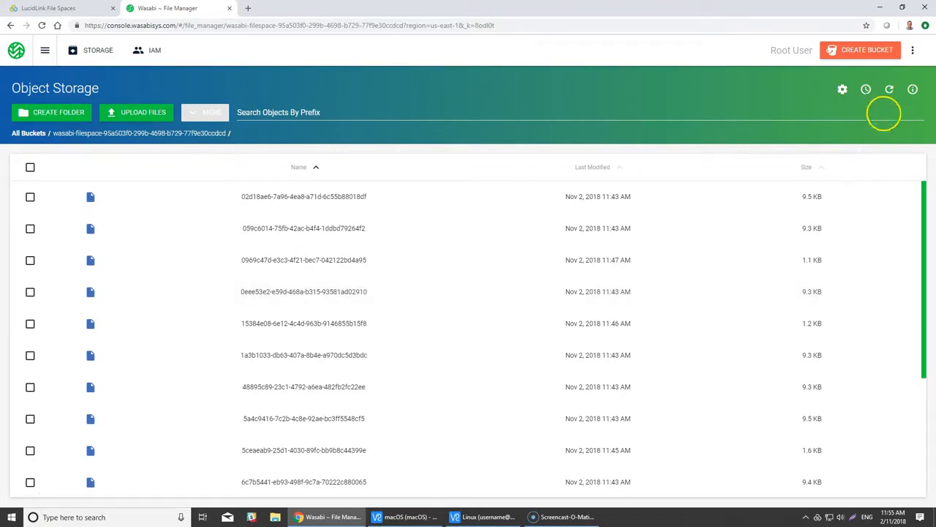
# - Refresh the Wasabi bucket until only seven 1.1–1.6 KB objects remain, then show the Linux desktop
pyautogui.click(890, 90)
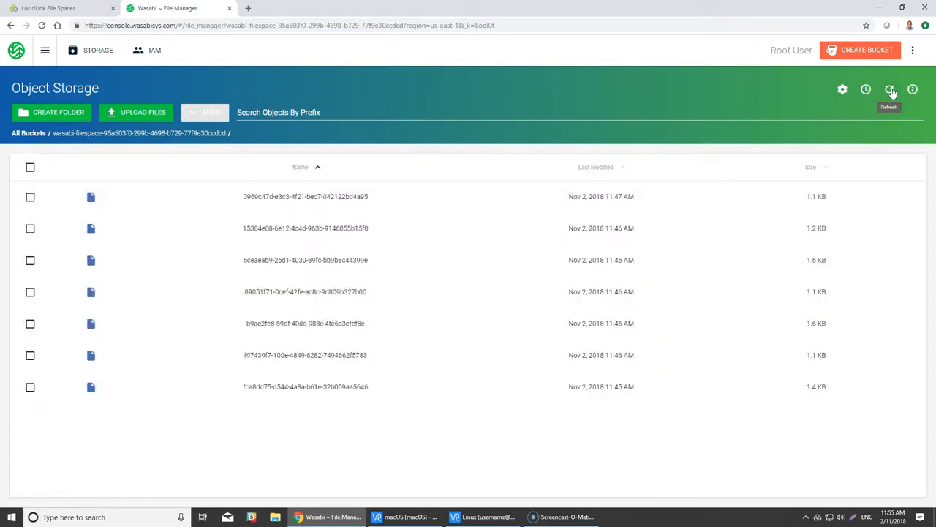
pyautogui.click(890, 90)
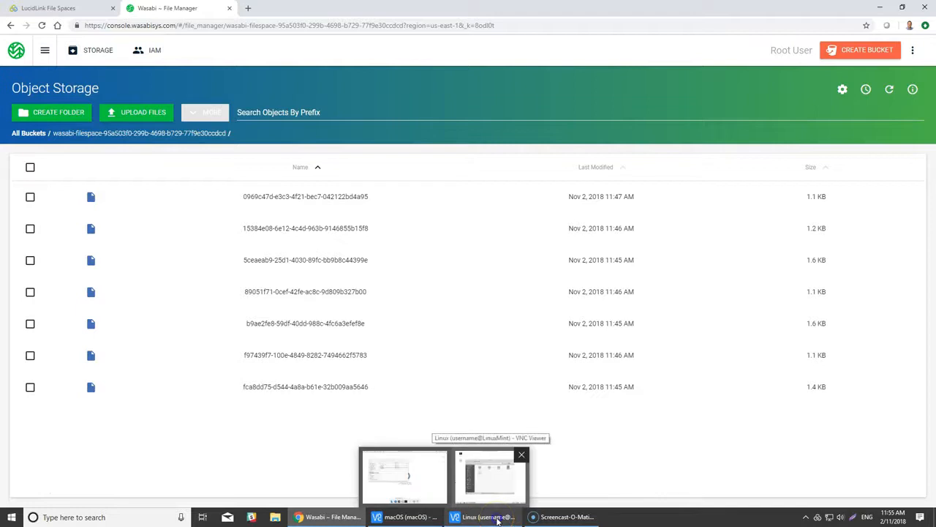
pyautogui.click(498, 517)
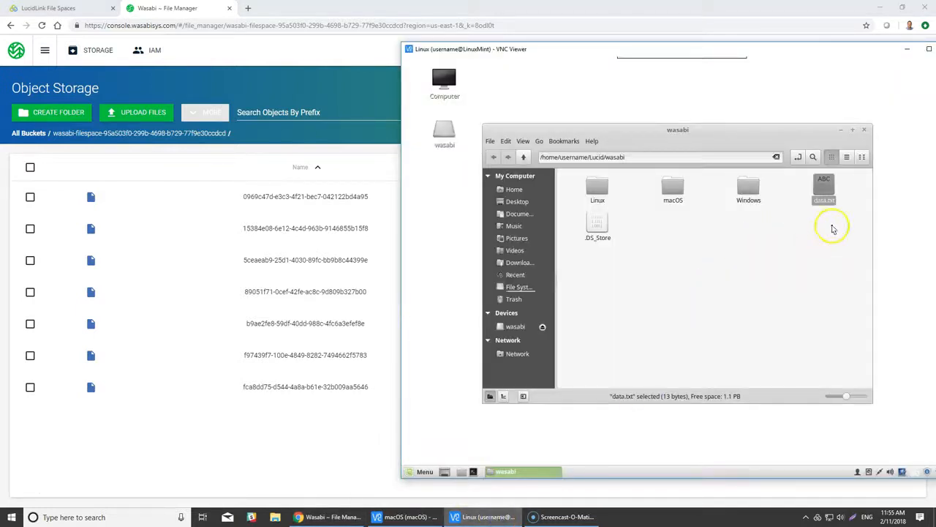